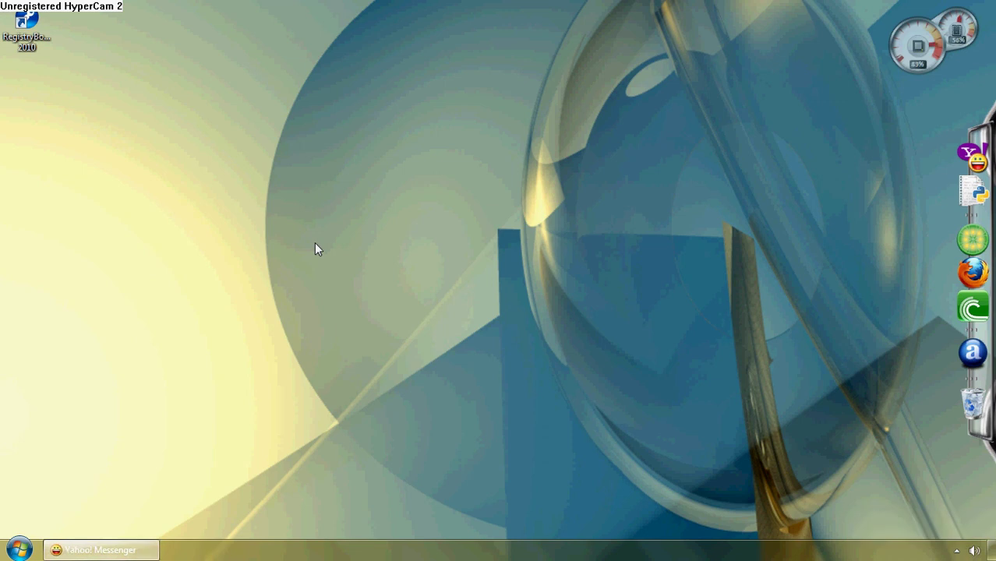
left_click_drag(205, 31, 646, 440)
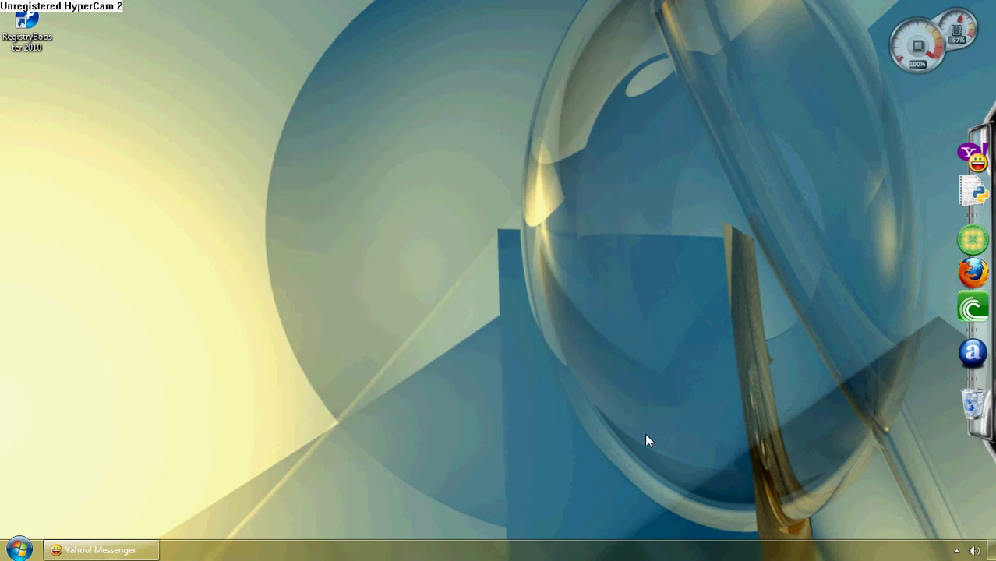
right_click(137, 159)
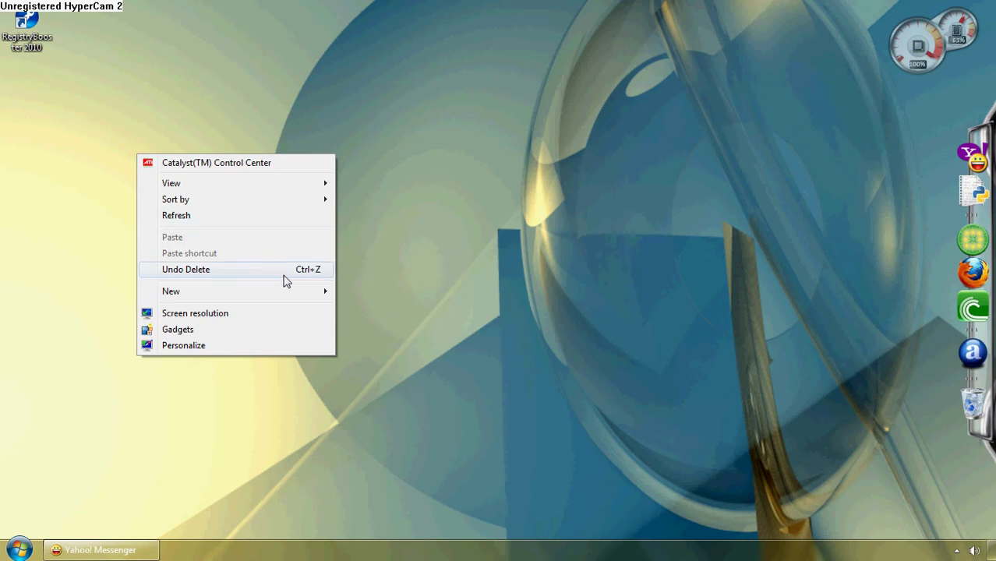
mouse_move(310, 187)
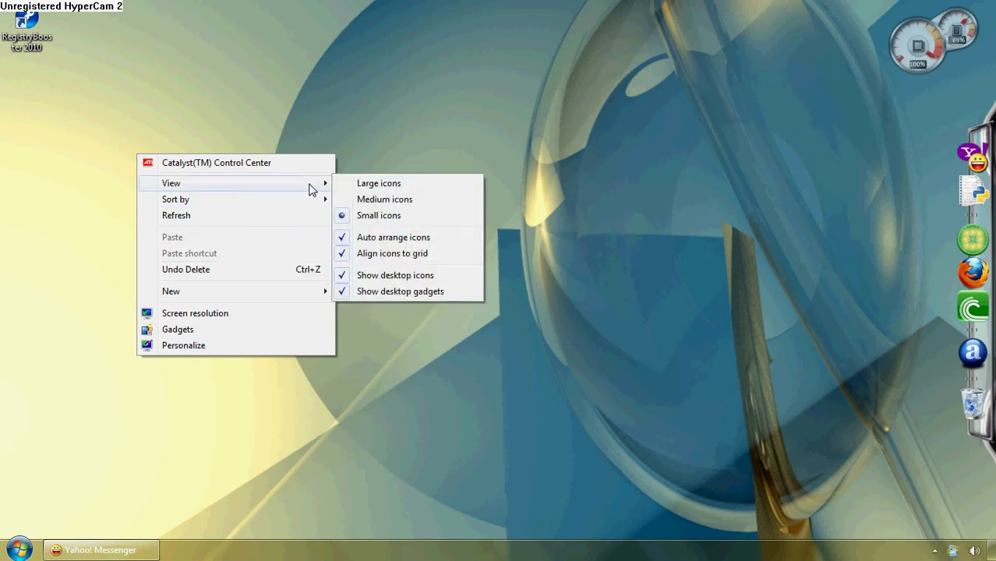
left_click(353, 153)
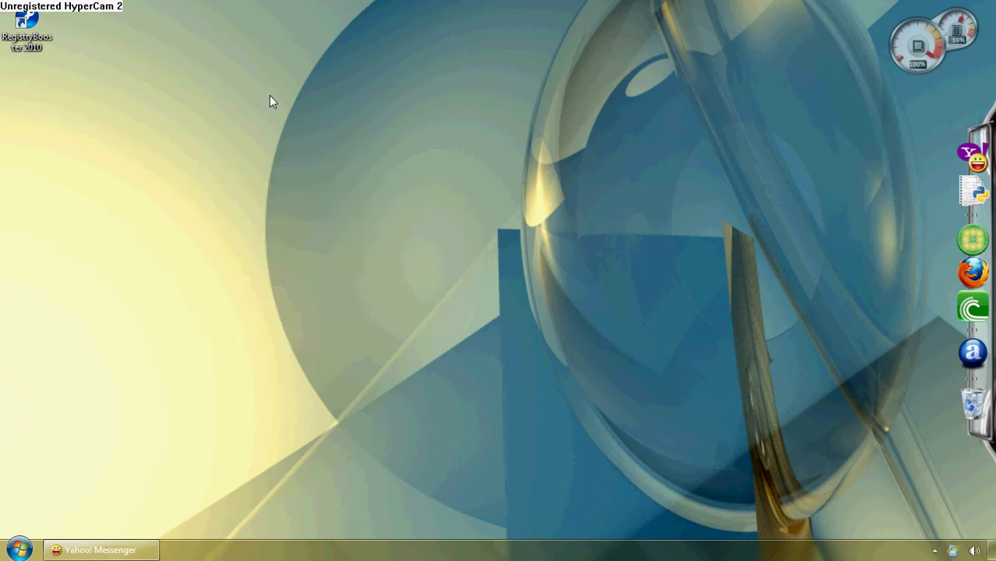
left_click_drag(178, 13, 469, 380)
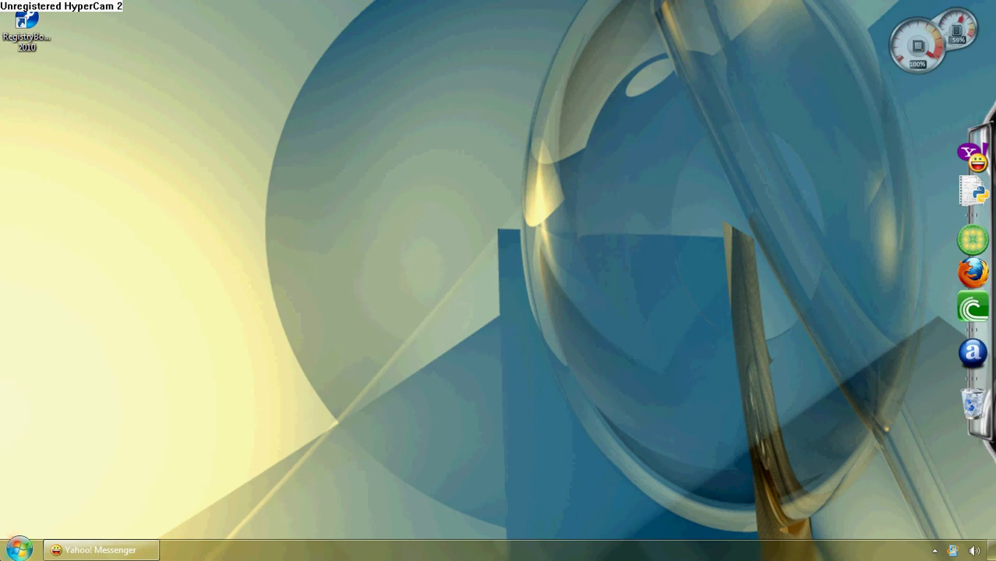
Look through the W7SBC folder inside Misc Programs in the Documents library, closing both subfolder windows when done.
key("super")
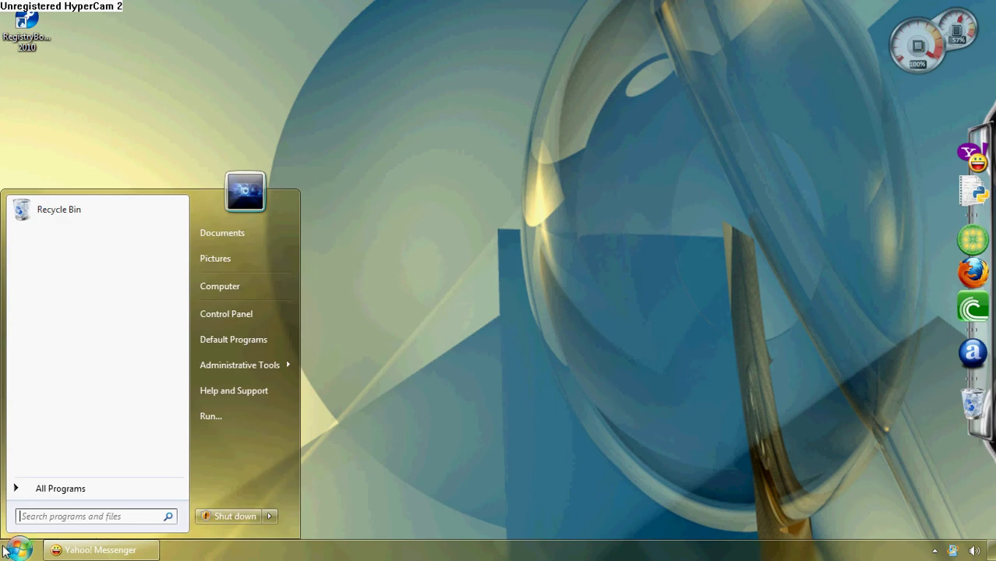
left_click(232, 237)
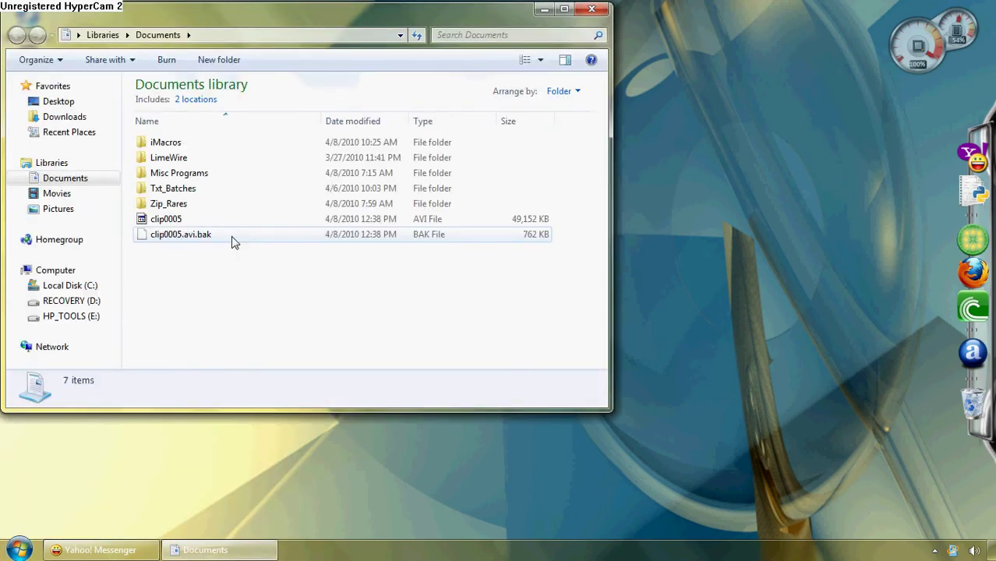
left_click(221, 178)
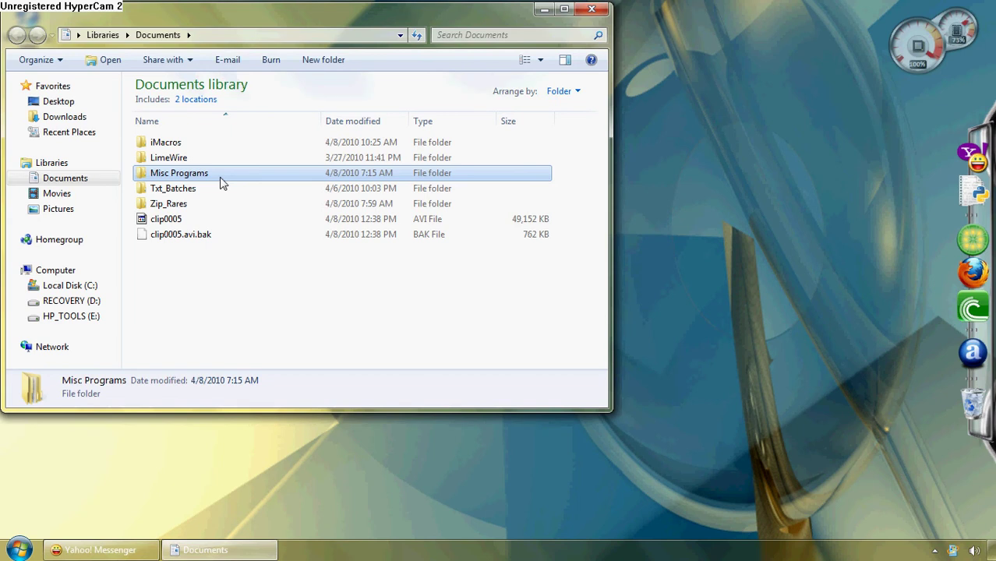
double_click(221, 181)
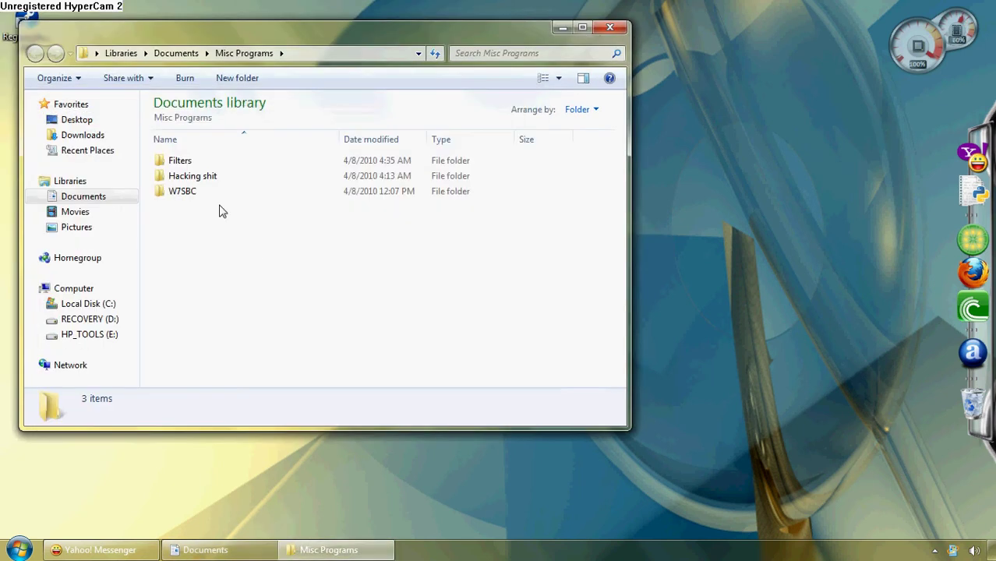
double_click(202, 192)
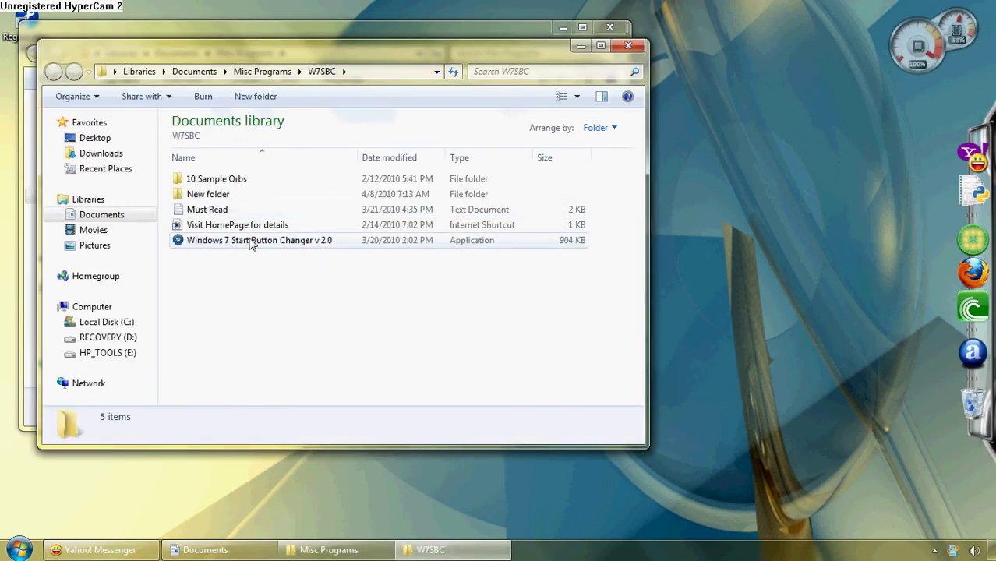
left_click(628, 45)
left_click(612, 27)
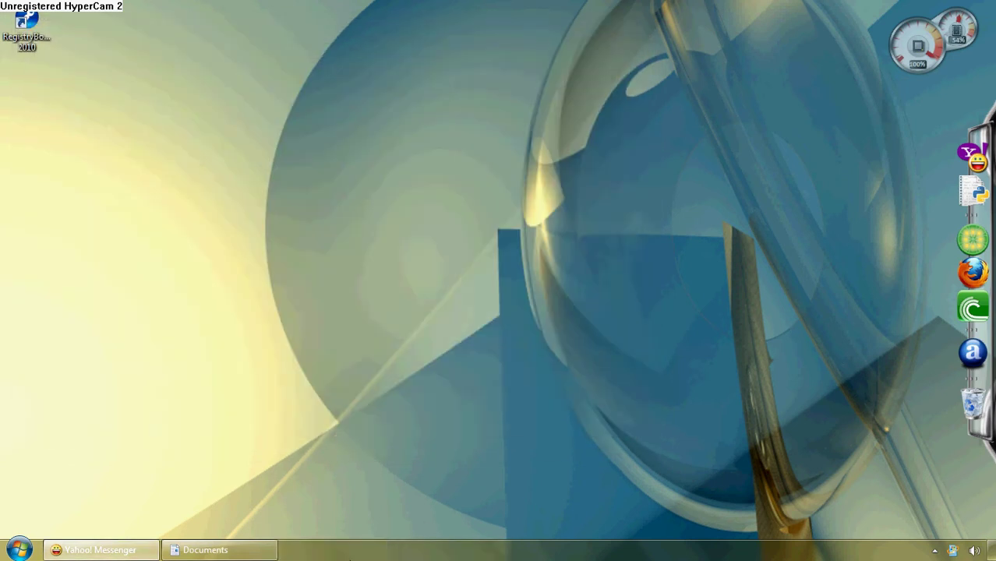
Move the tweakslogon archive from the Zip_Rares folder in Documents to the desktop and close the folder windows.
left_click(190, 550)
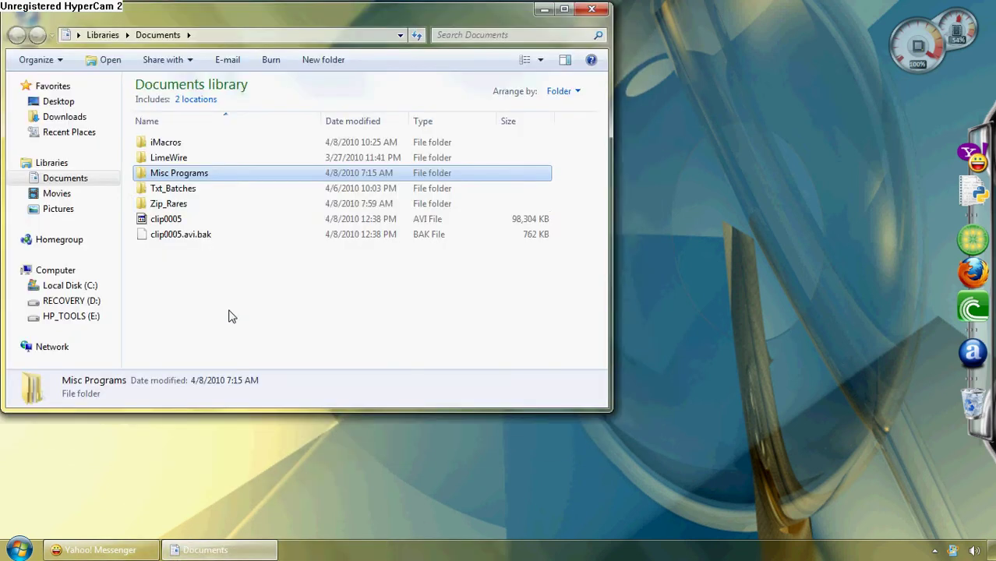
left_click(193, 205)
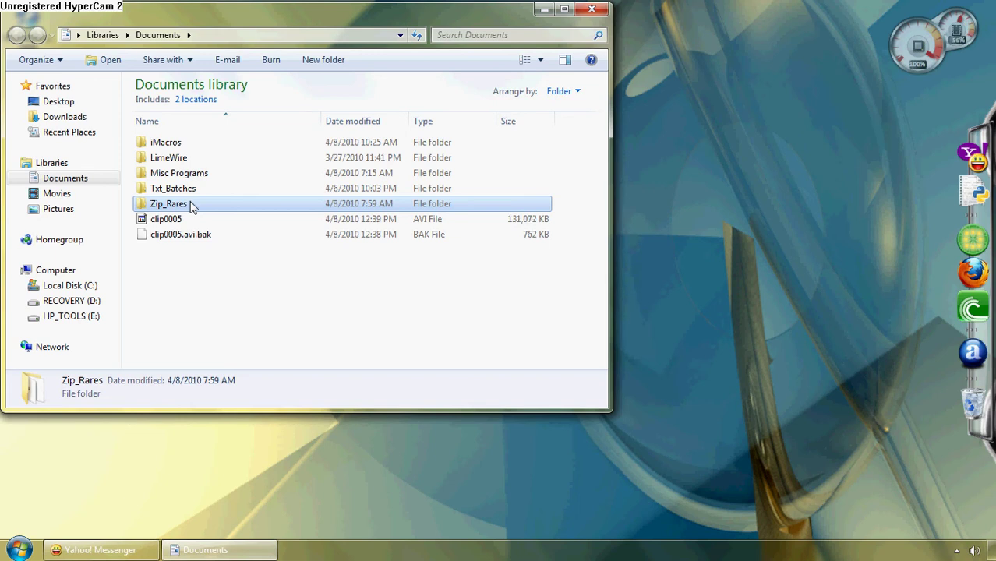
left_click(192, 207)
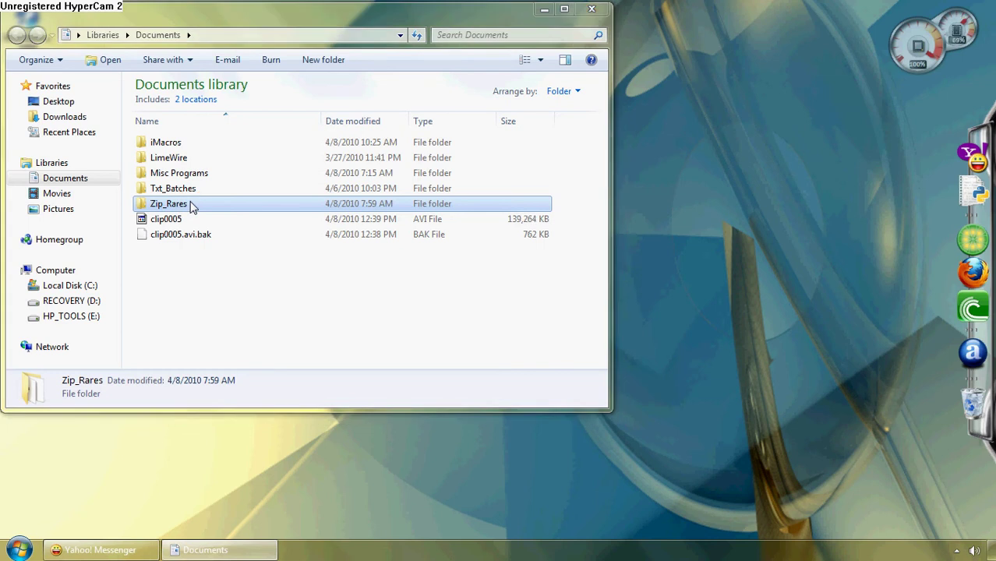
double_click(191, 207)
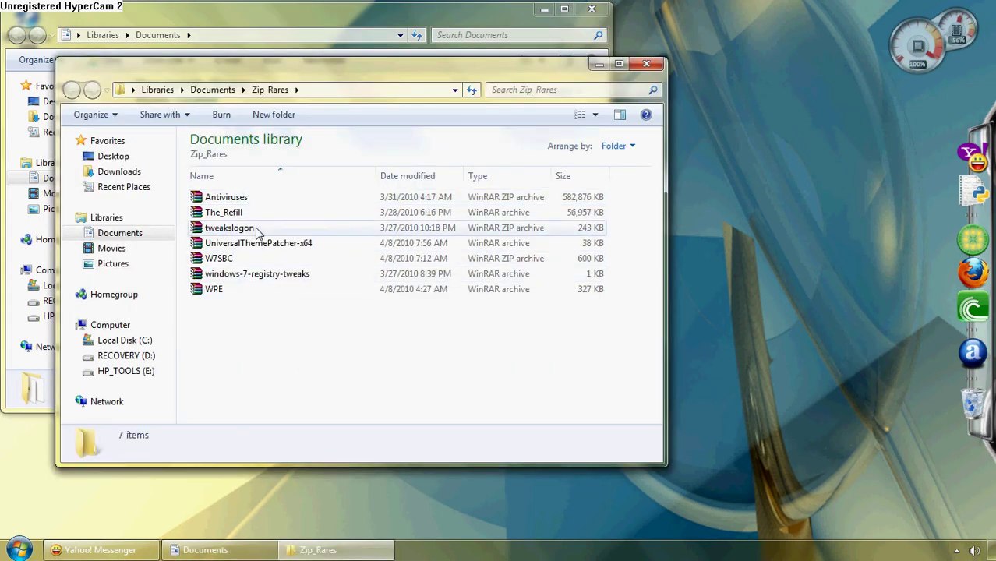
left_click_drag(251, 230, 757, 222)
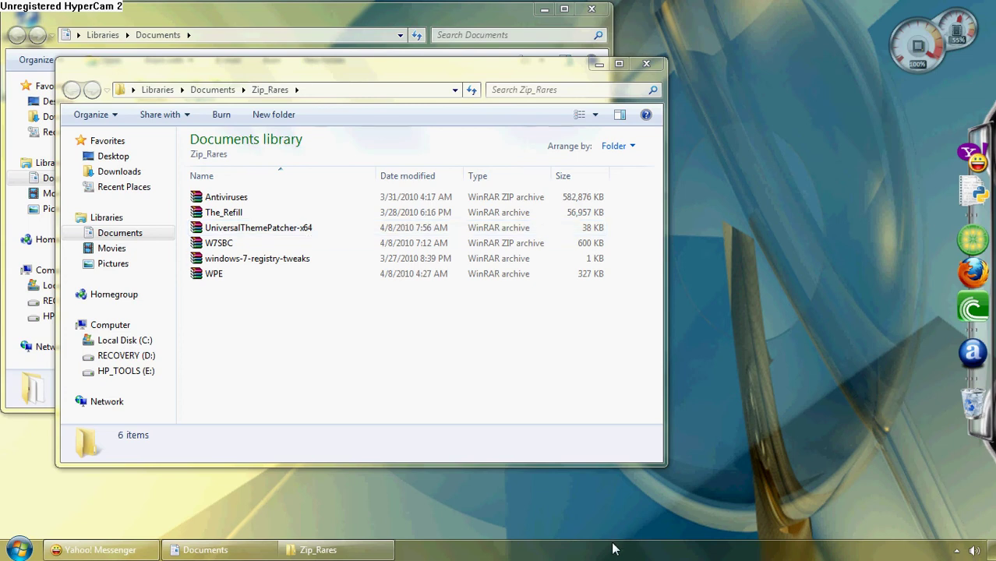
left_click(649, 63)
left_click(594, 10)
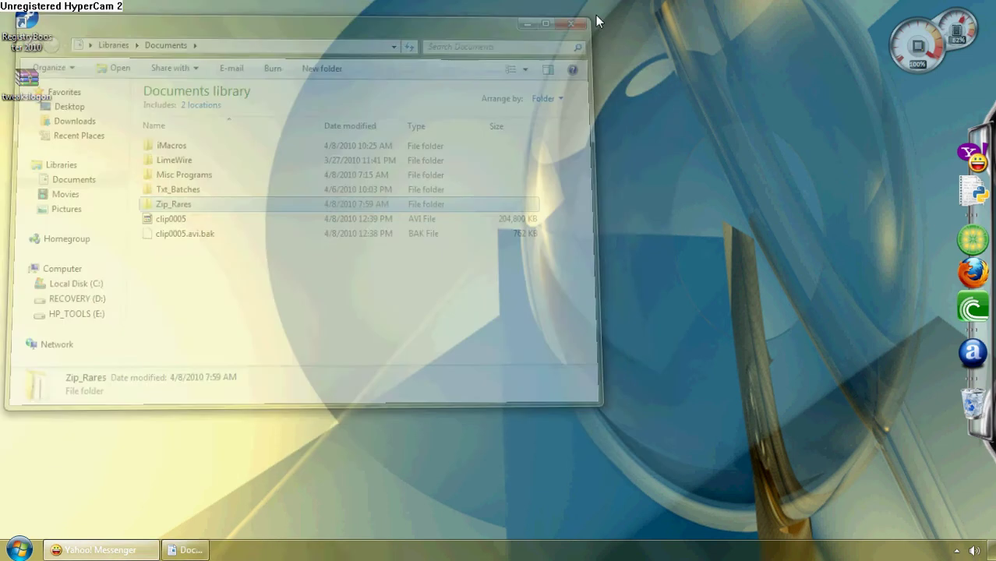
Extract the tweakslogon archive directly onto the desktop and launch the extracted logon changer program.
right_click(23, 83)
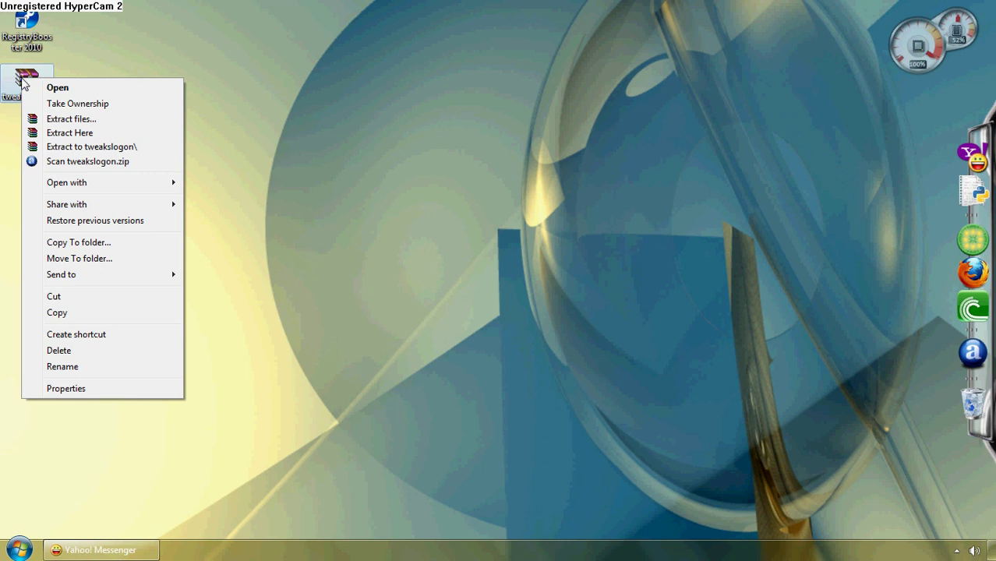
left_click(55, 136)
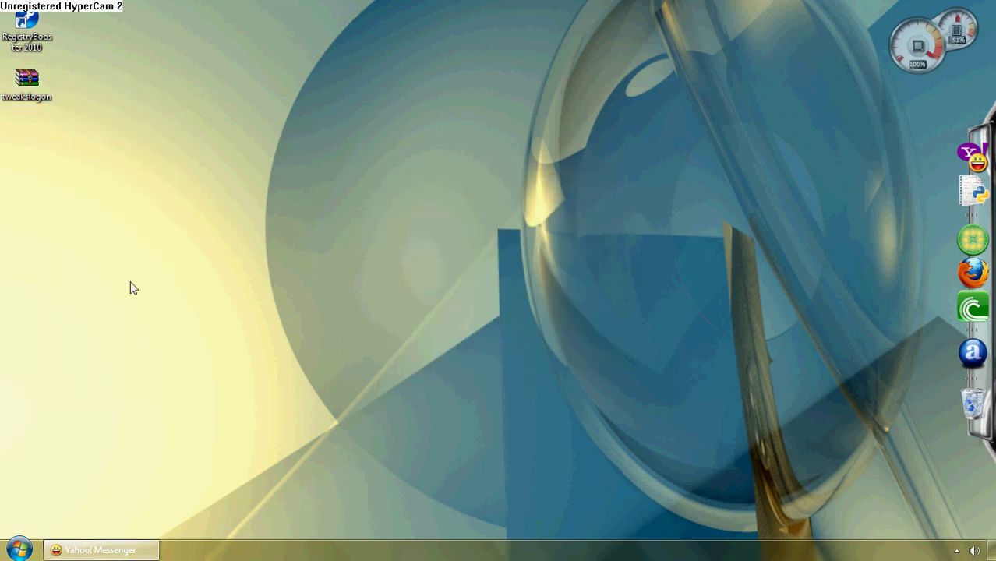
left_click(45, 160)
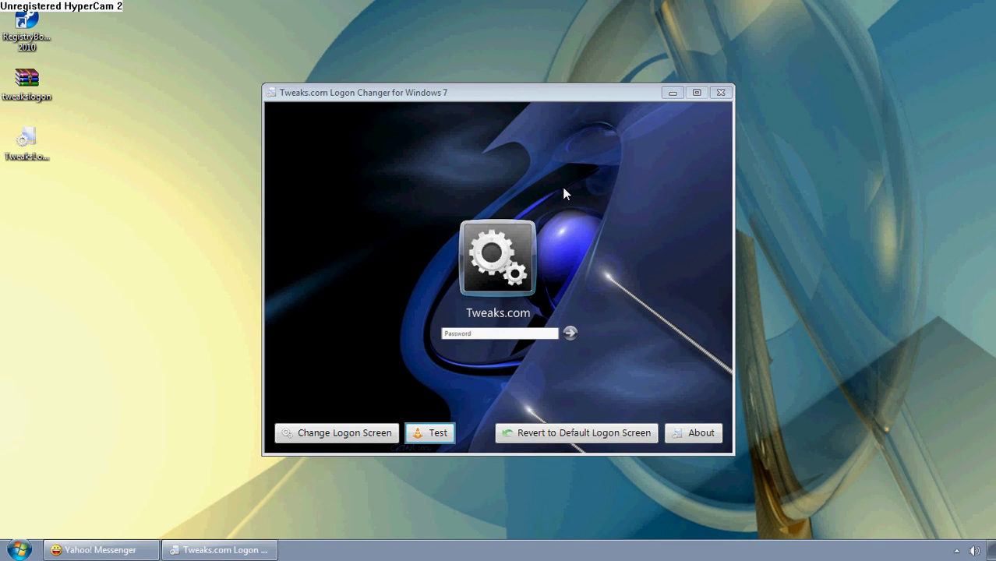
Revert to the default logon screen, and install the orange binary-code image from the Pictures library as the new logon background.
left_click(520, 433)
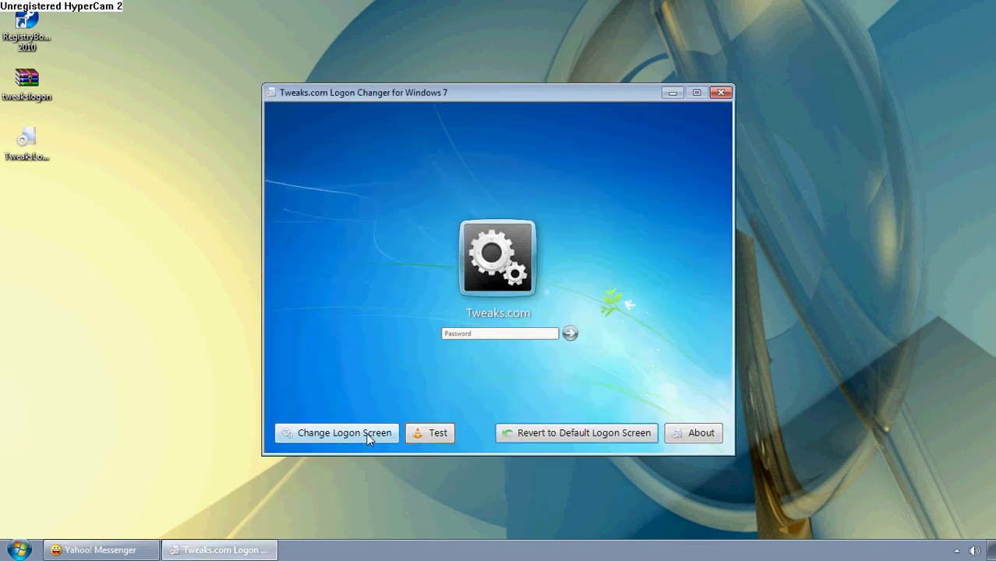
left_click(369, 433)
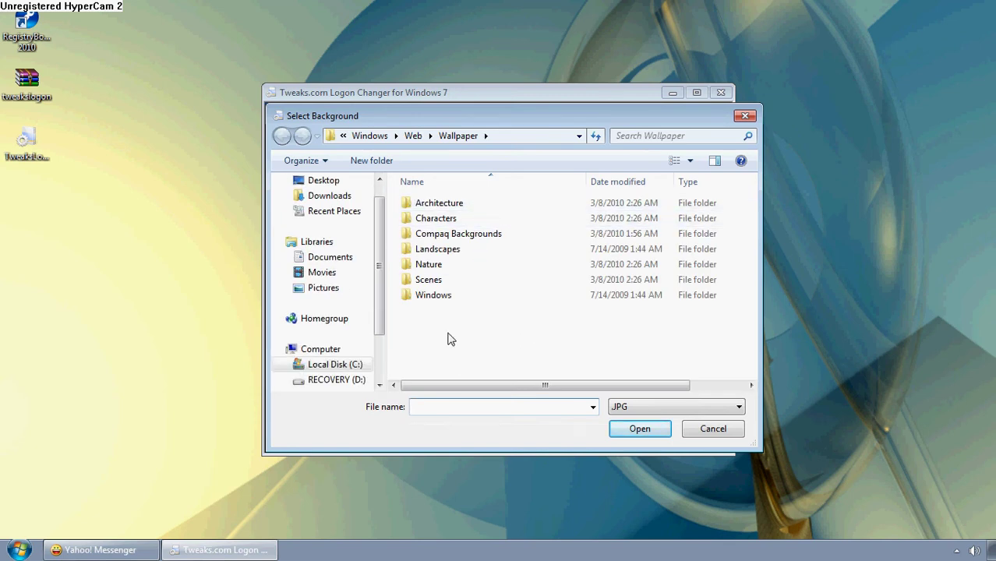
left_click(376, 261)
mouse_move(376, 261)
left_mouse_down()
mouse_move(378, 211)
mouse_move(368, 269)
left_mouse_up()
left_click(335, 273)
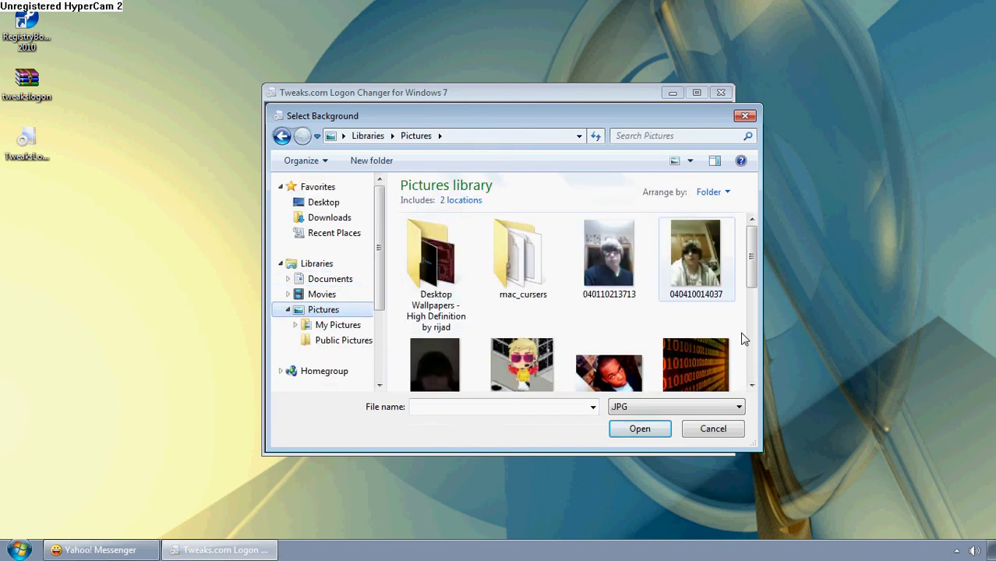
double_click(704, 378)
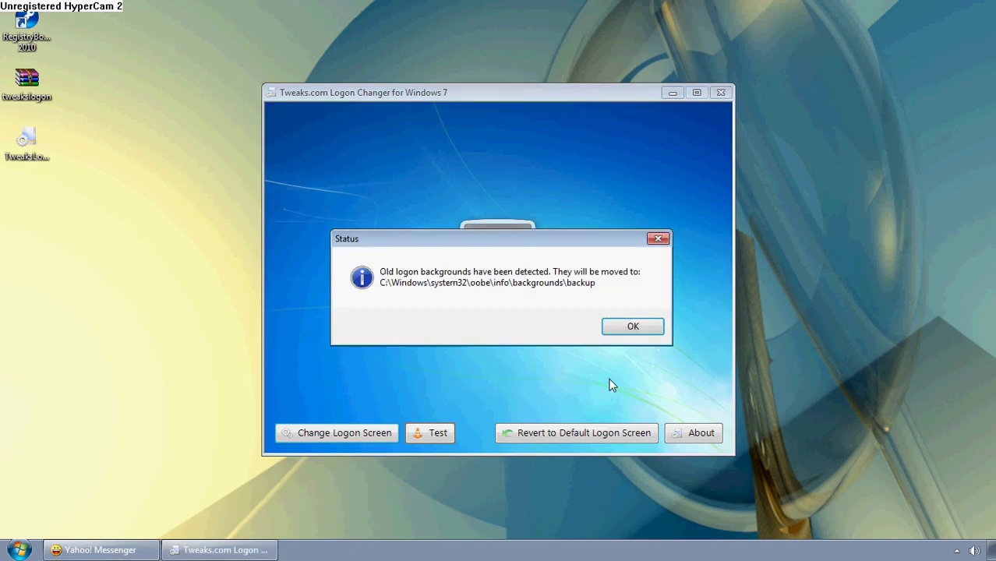
left_click(623, 331)
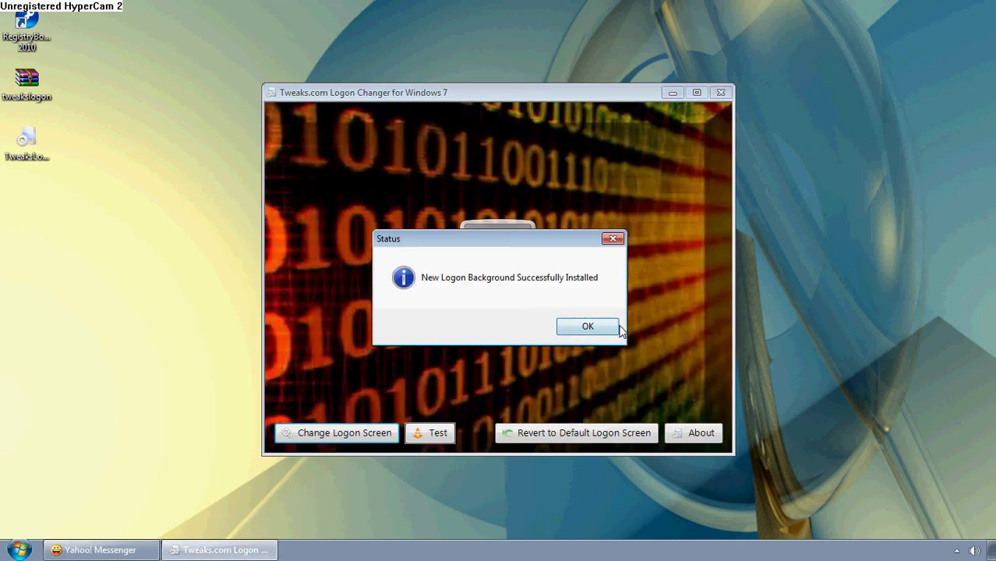
left_click(593, 327)
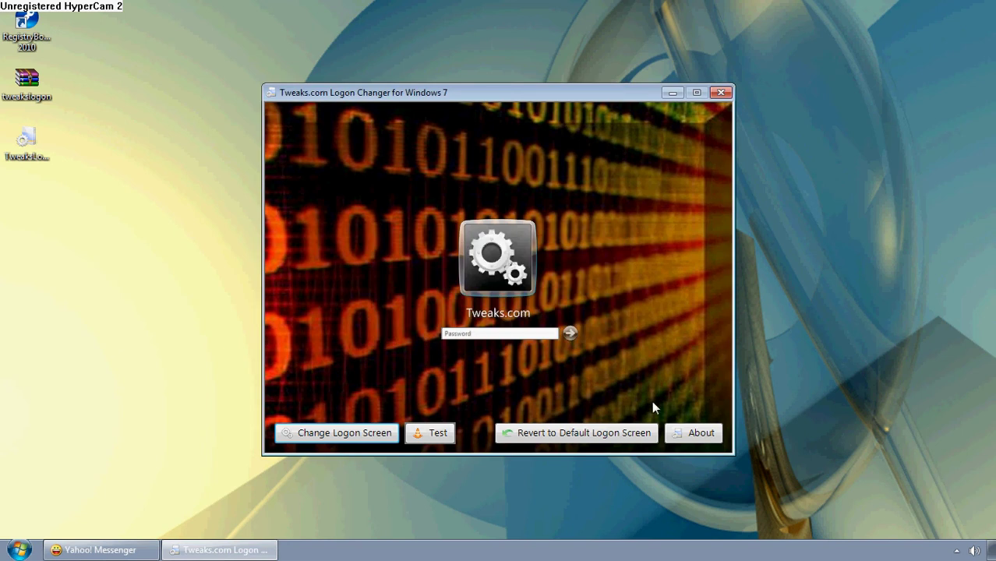
Close the logon changer and move its extracted program file from the desktop to the Recycle Bin.
left_click(721, 92)
mouse_move(17, 126)
left_mouse_down()
mouse_move(89, 156)
mouse_move(730, 334)
mouse_move(988, 383)
mouse_move(971, 402)
mouse_move(972, 423)
left_mouse_up()
left_click_drag(762, 439, 76, 183)
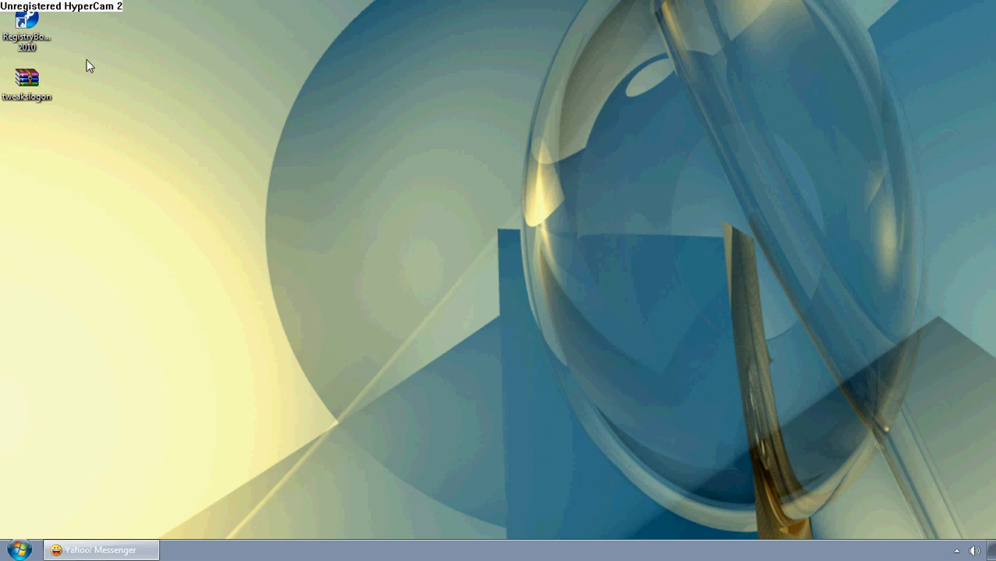
left_click(109, 68)
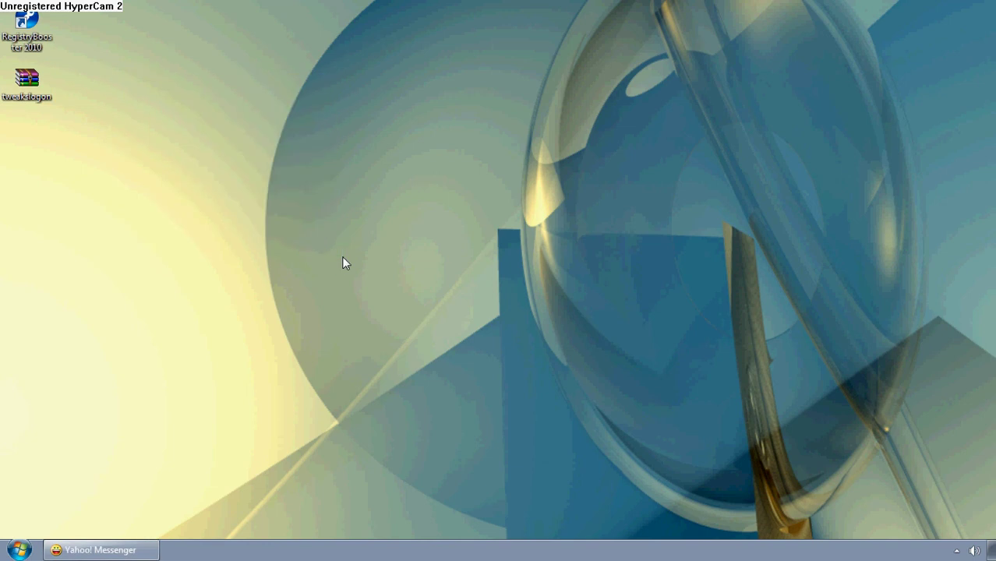
Launch Windows 7 Start Button Changer v 2.0 from the W7SBC folder inside Misc Programs in the Documents library.
key("super")
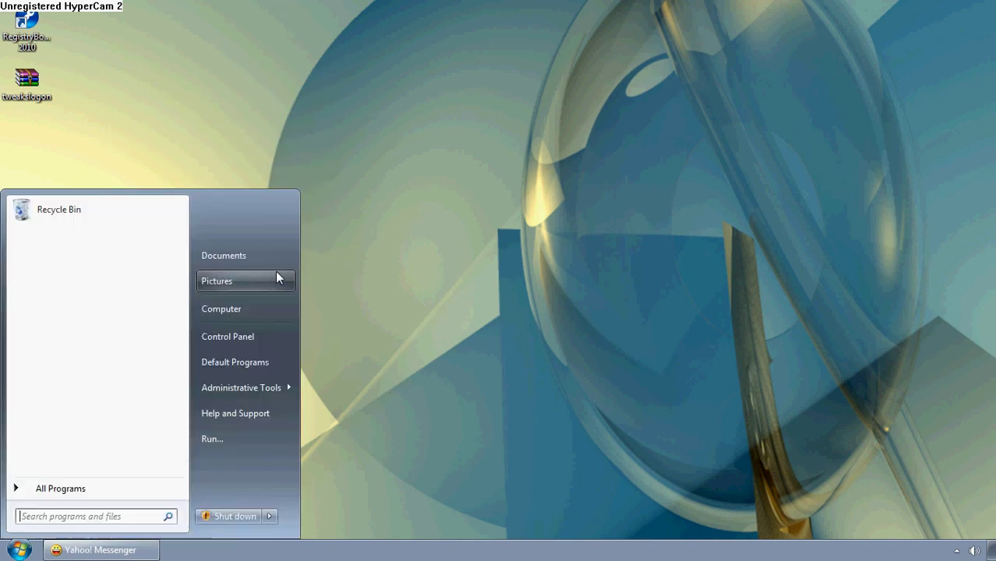
left_click(233, 259)
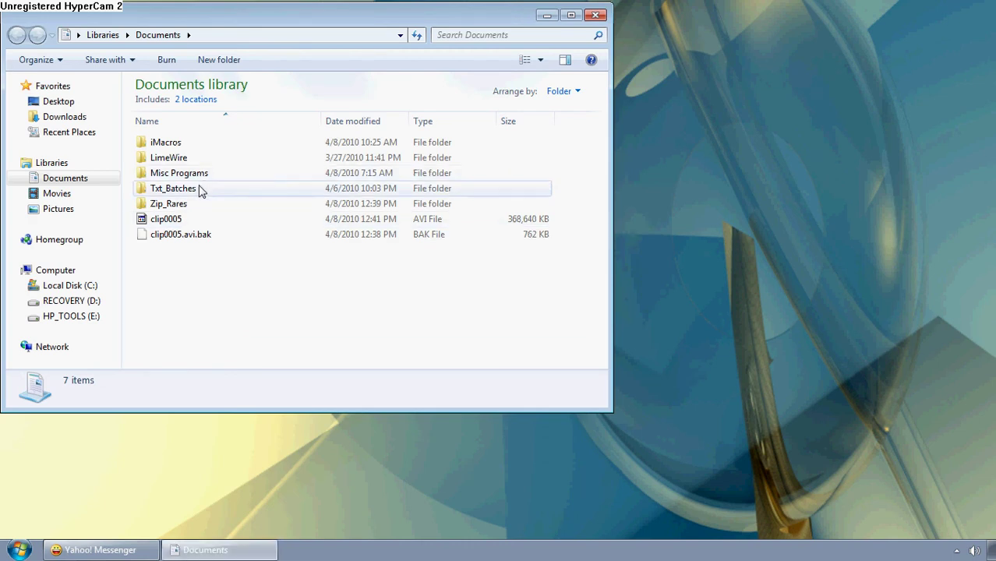
left_click(174, 173)
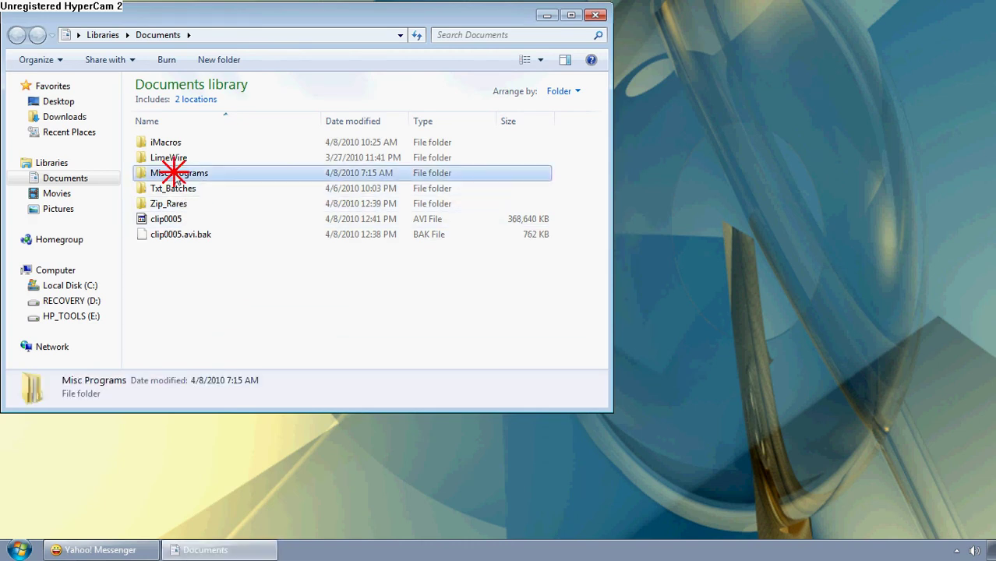
double_click(174, 172)
left_click(196, 195)
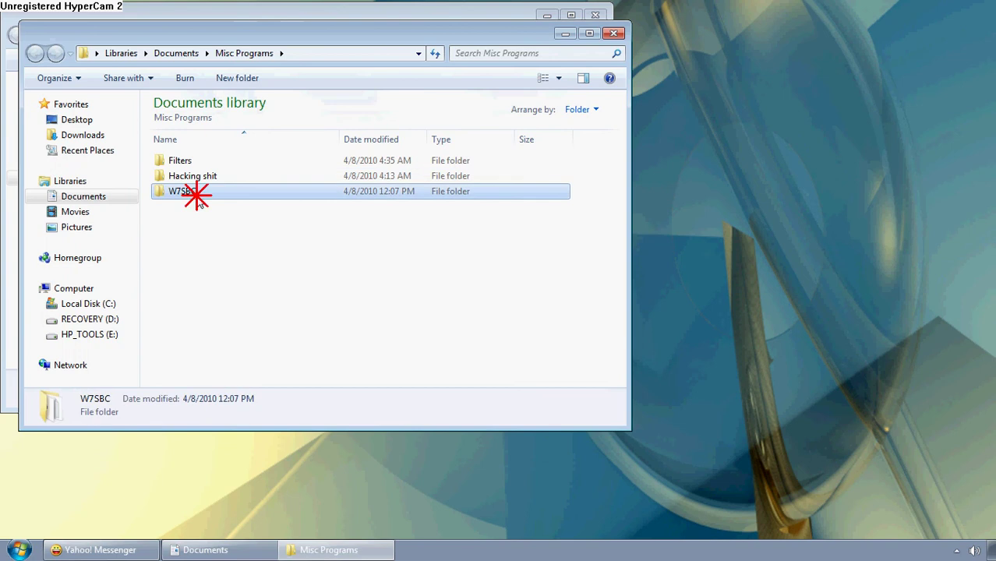
double_click(197, 197)
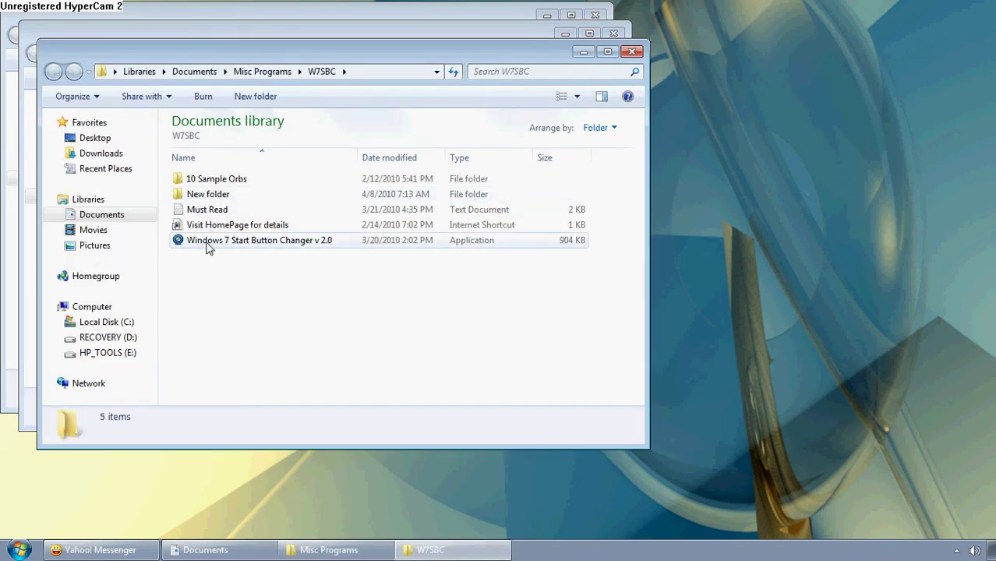
left_click(208, 243)
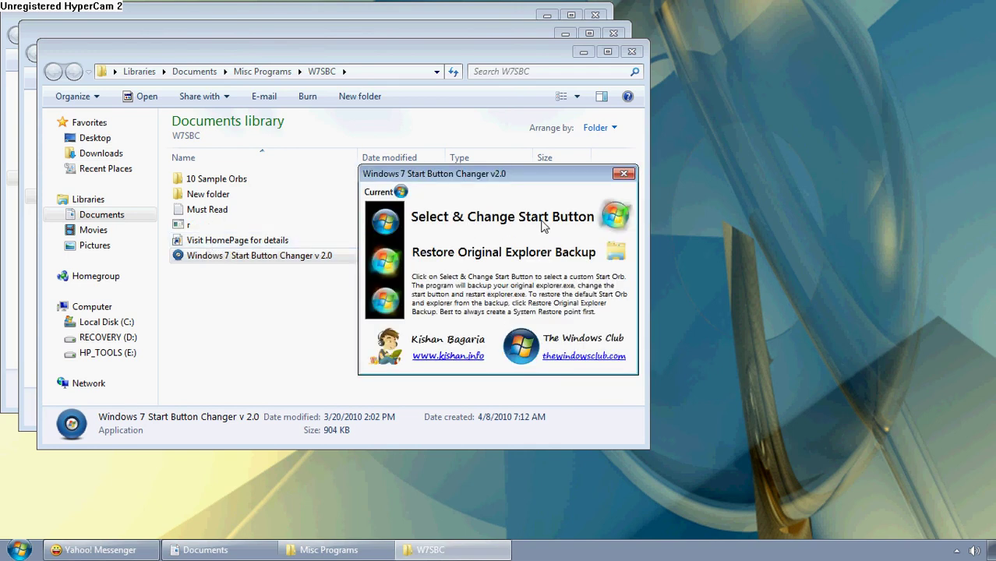
Close the open folder windows behind Windows 7 Start Button Changer.
left_click(616, 53)
left_click(631, 51)
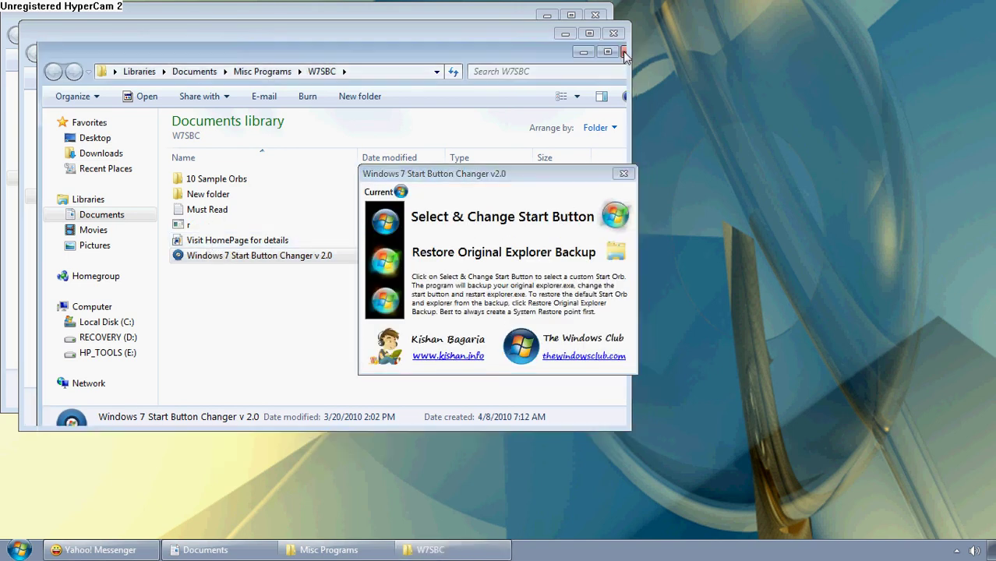
left_click(614, 32)
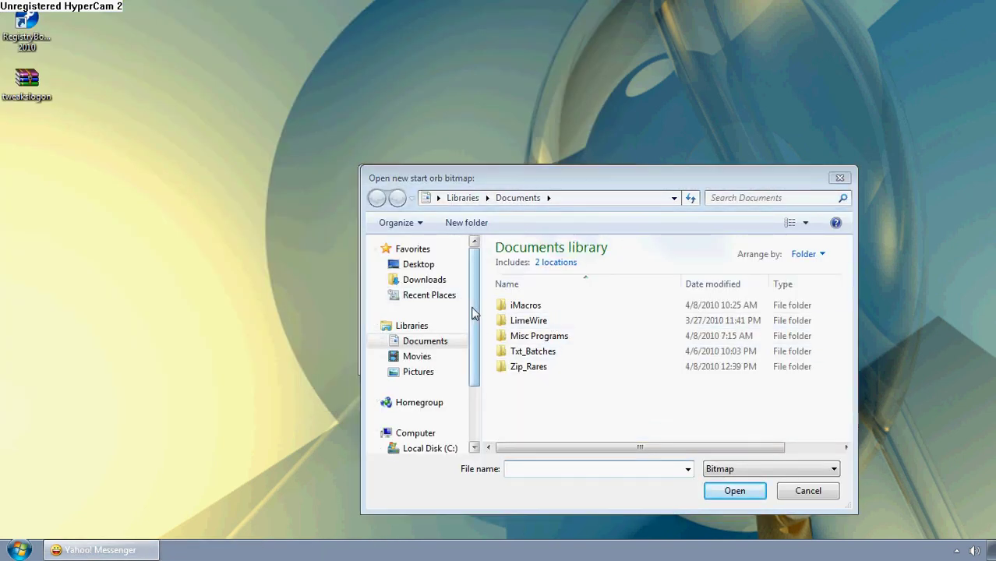
Replace the start orb with the square blue Windows-logo bitmap from the 10 Sample Orbs folder in Misc Programs > W7SBC.
double_click(524, 336)
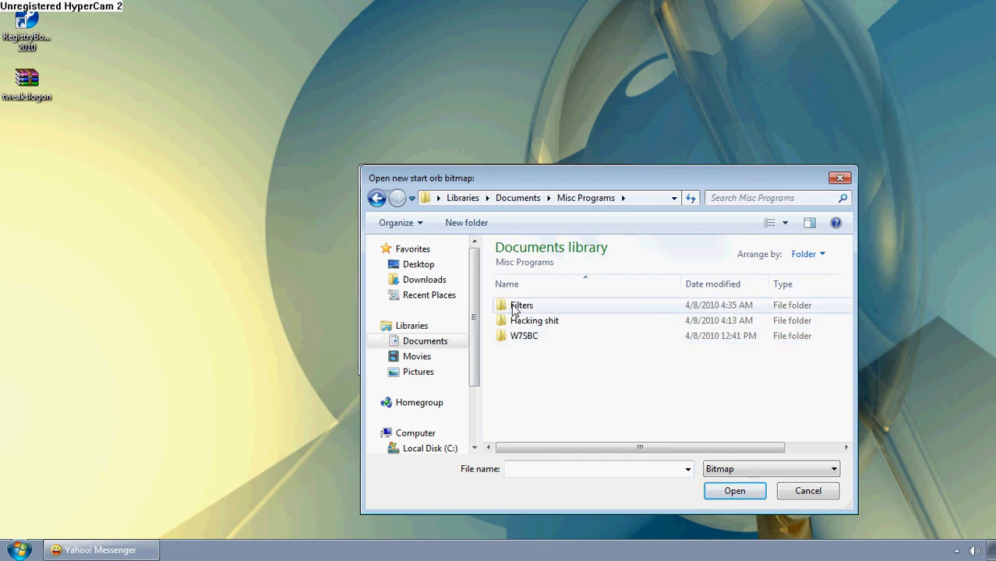
double_click(508, 335)
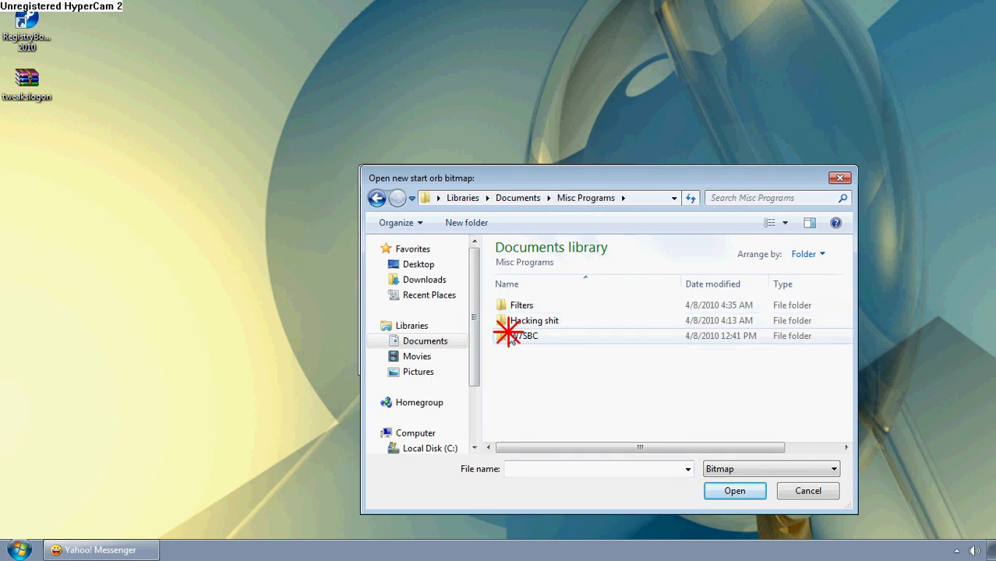
left_click(515, 305)
double_click(516, 306)
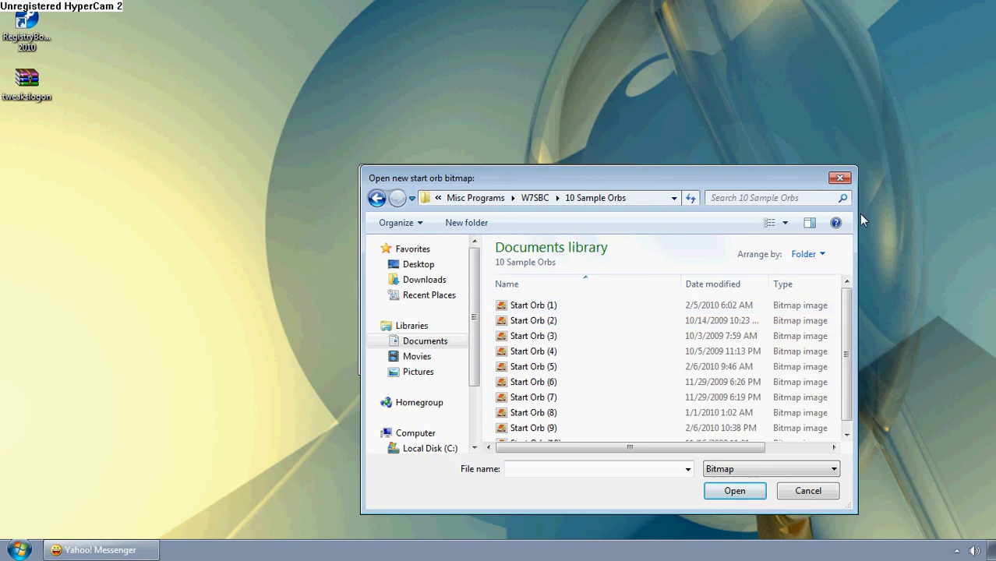
left_click_drag(845, 305, 851, 340)
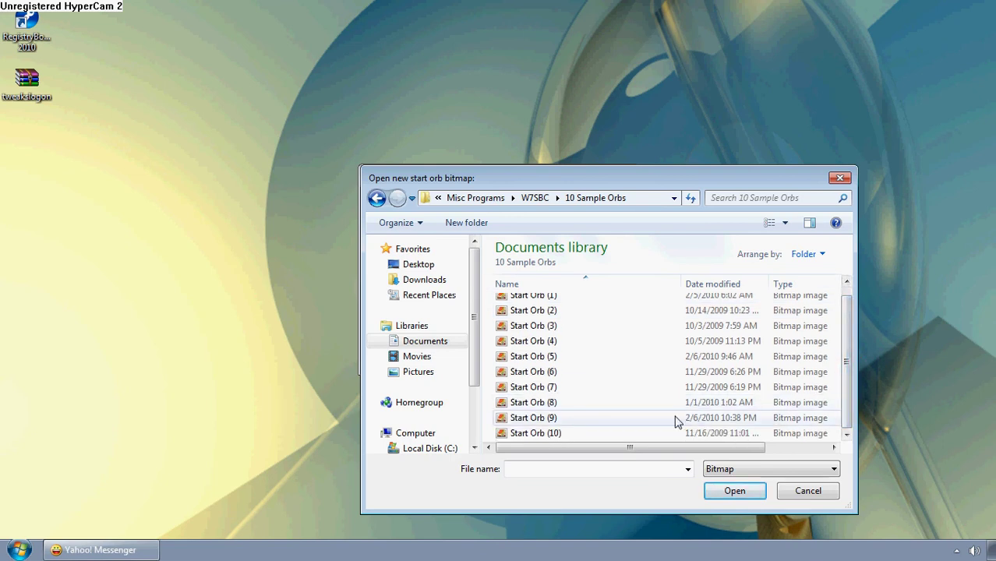
right_click(565, 400)
left_click(556, 183)
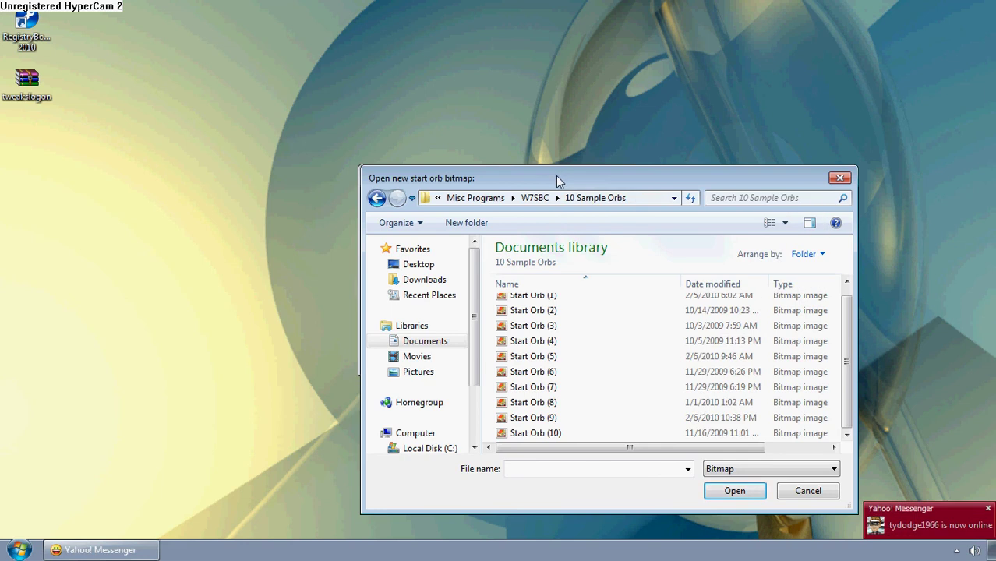
left_click(572, 390)
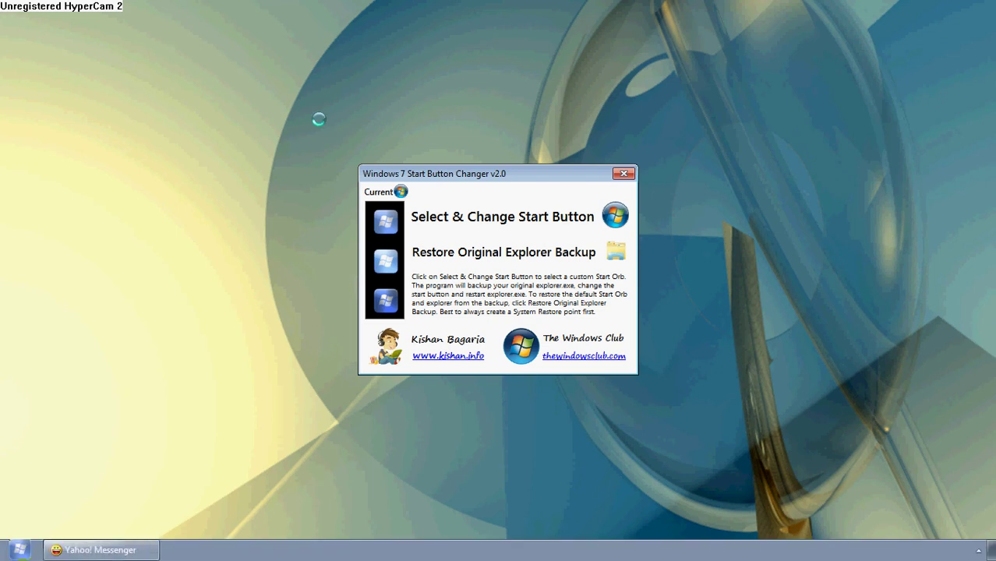
Try the new start orb by opening the Start menu, and close Windows 7 Start Button Changer.
left_click(17, 549)
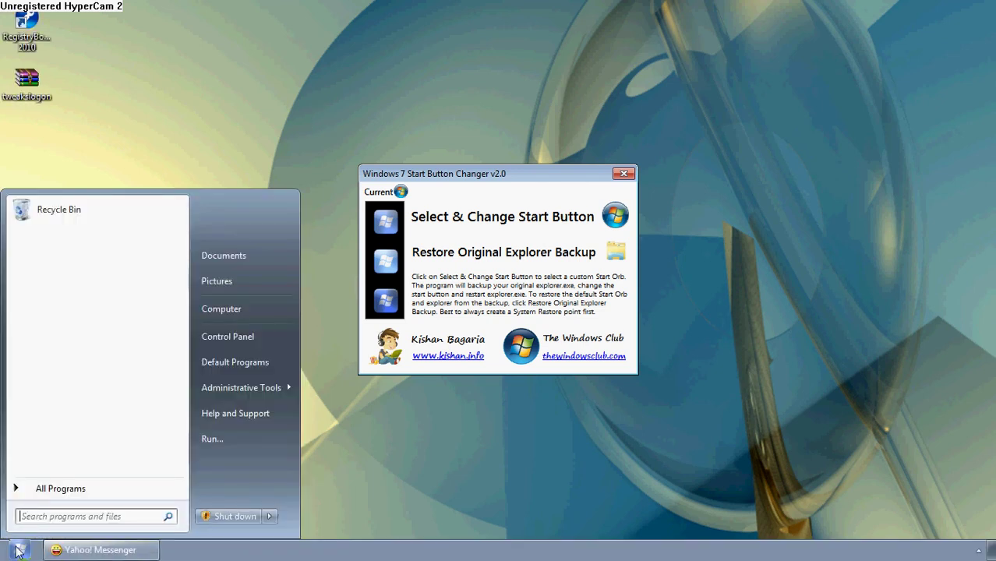
left_click(260, 143)
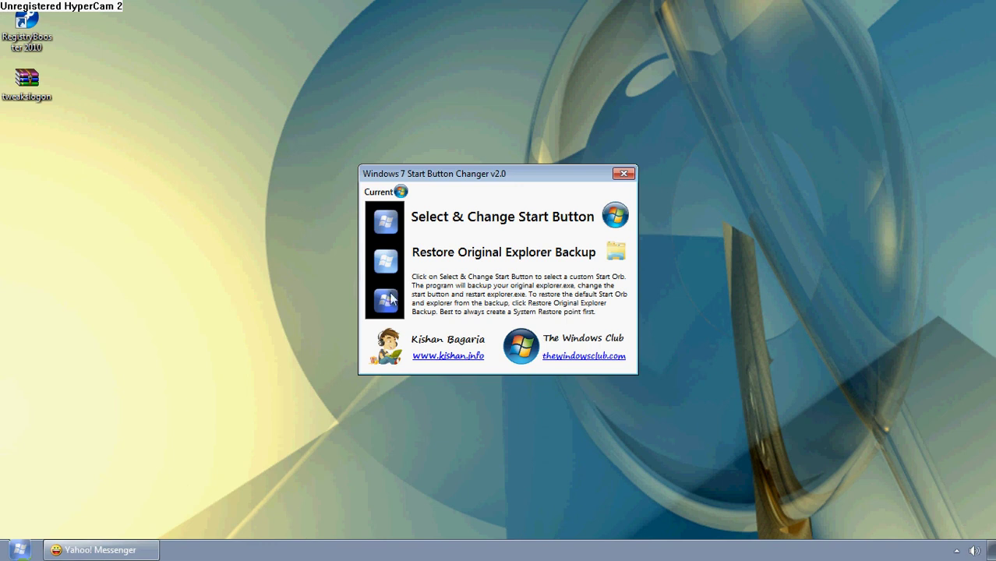
left_click(17, 545)
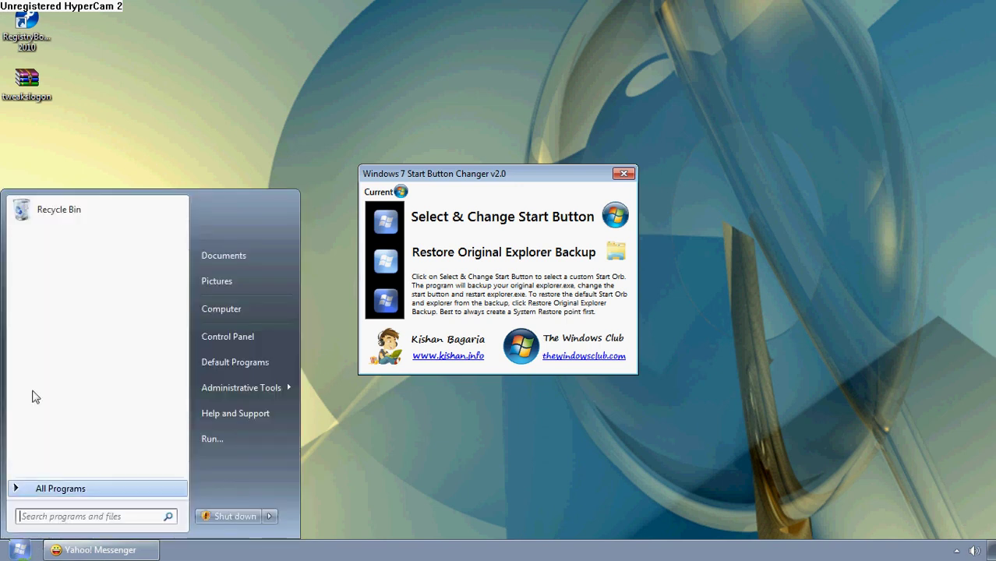
left_click(310, 405)
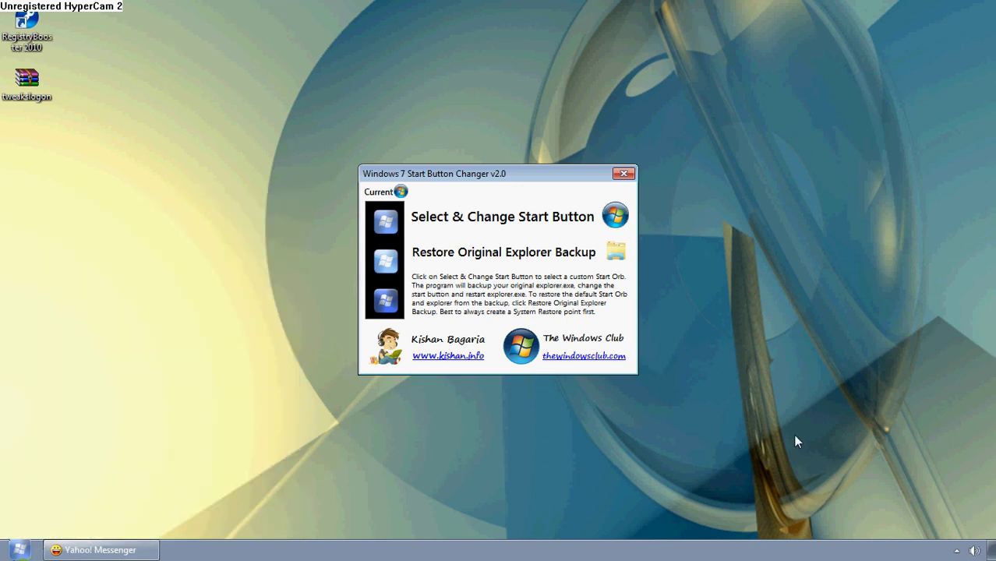
left_click_drag(675, 435, 468, 94)
left_click(623, 173)
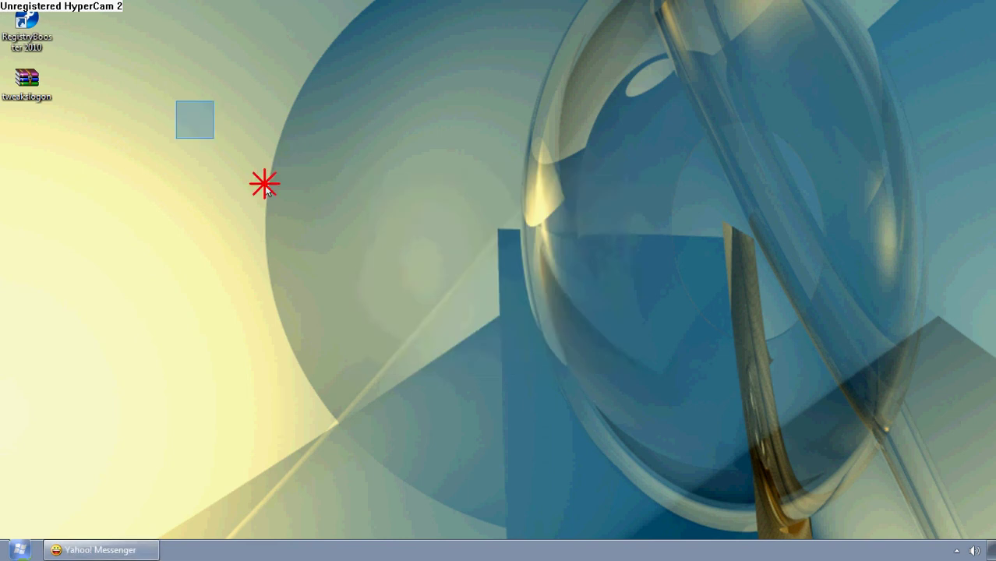
left_click_drag(630, 477, 233, 34)
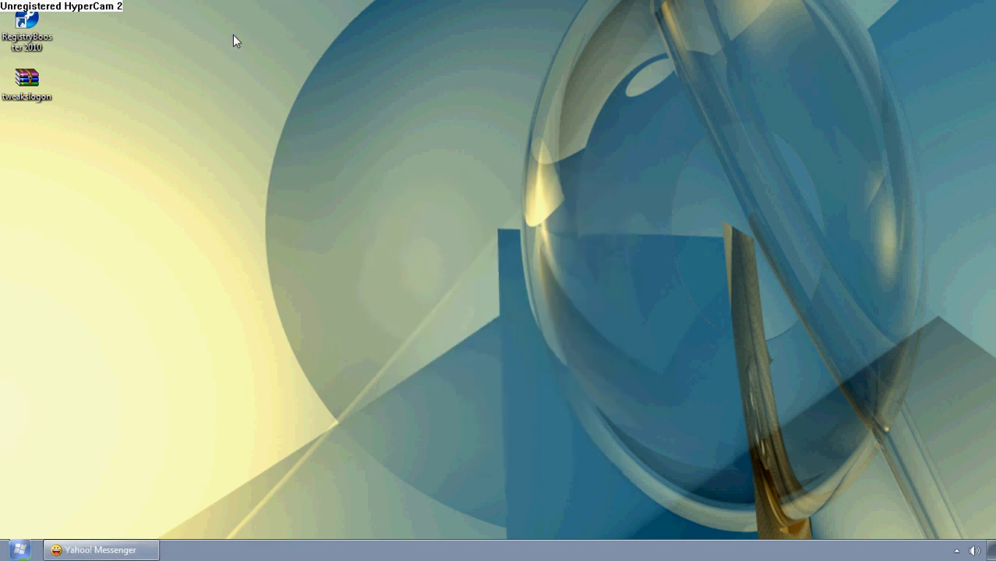
right_click(362, 148)
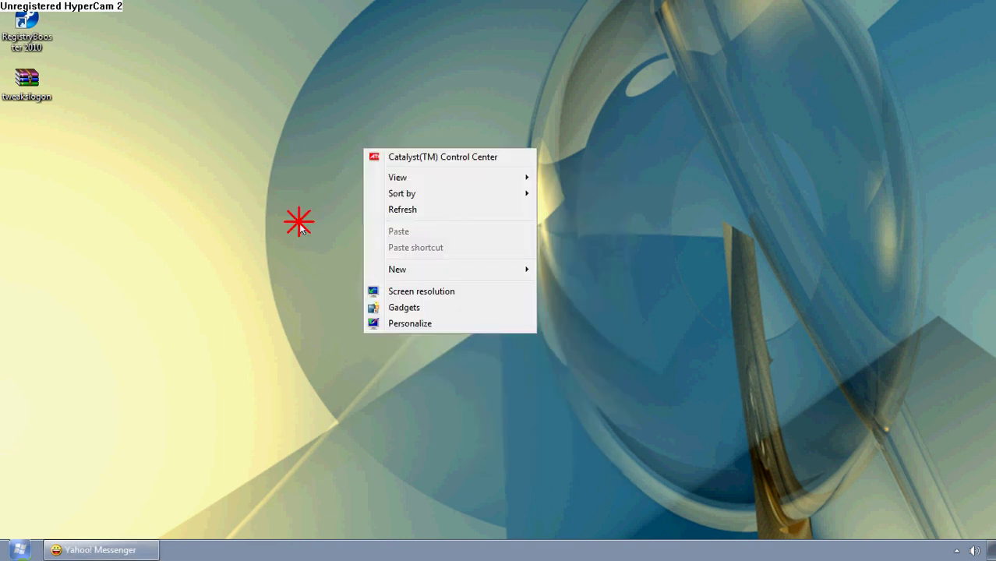
left_click(298, 220)
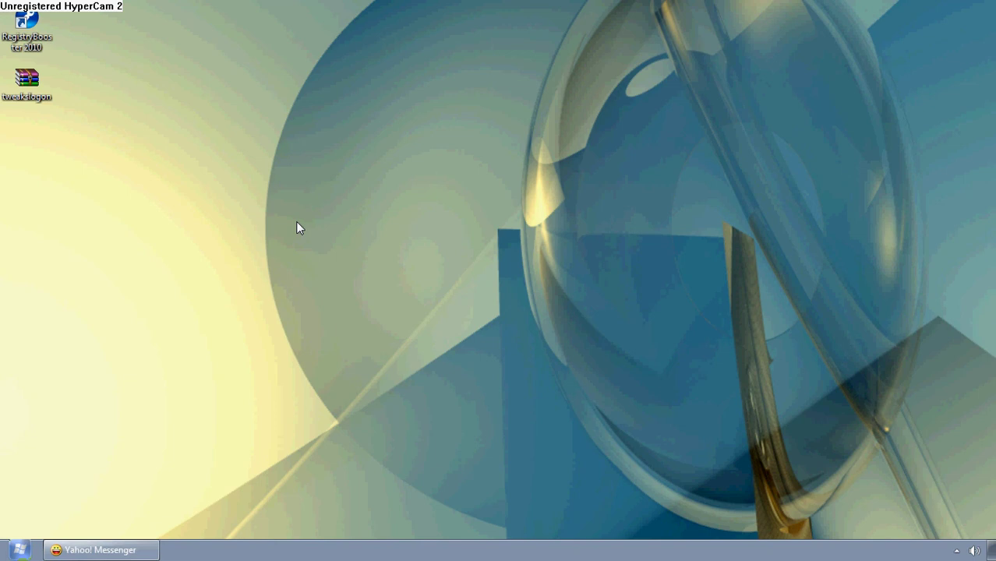
Open the Personalization settings for the desktop and look through the available themes.
right_click(375, 206)
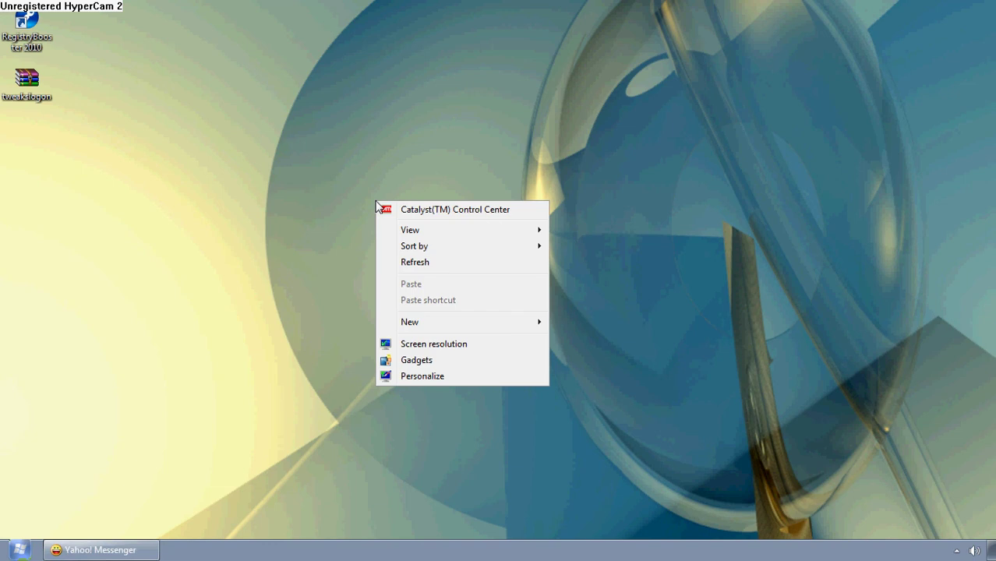
left_click(450, 377)
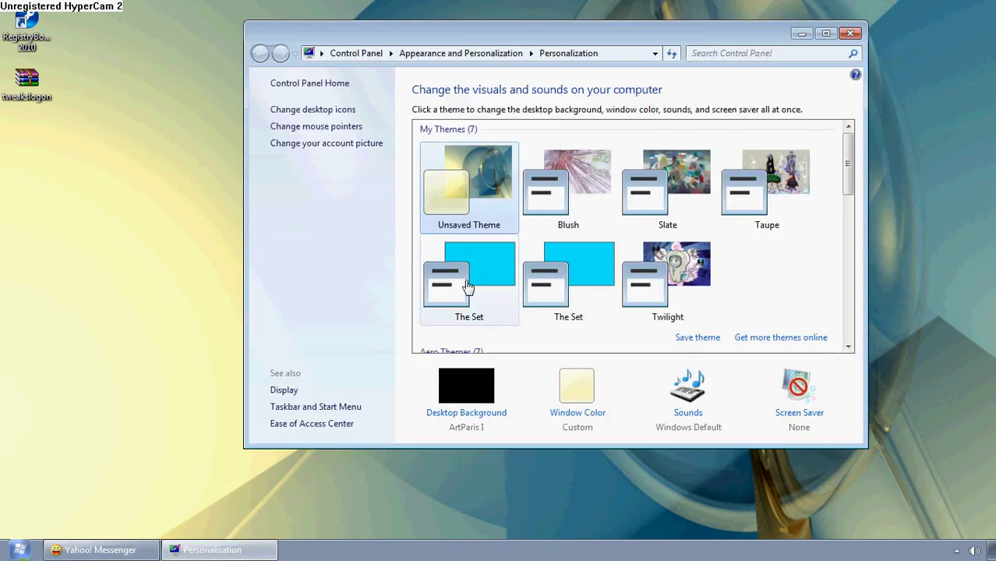
left_click(848, 163)
mouse_move(848, 164)
left_mouse_down()
mouse_move(855, 299)
mouse_move(849, 282)
mouse_move(841, 320)
mouse_move(842, 153)
left_mouse_up()
View the contents of Local Disk (C:) from Computer, and close both folder windows.
left_click(18, 550)
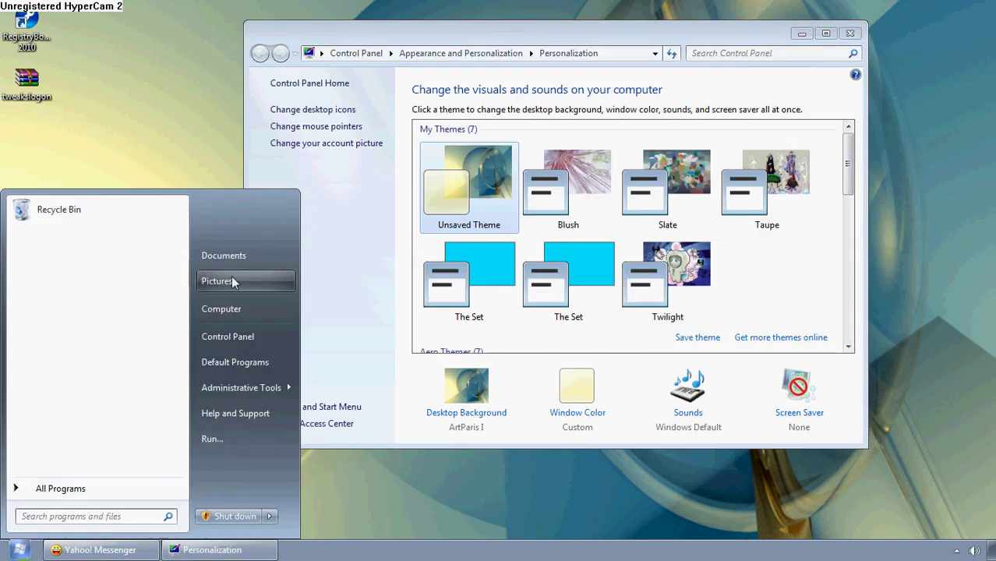
left_click(222, 308)
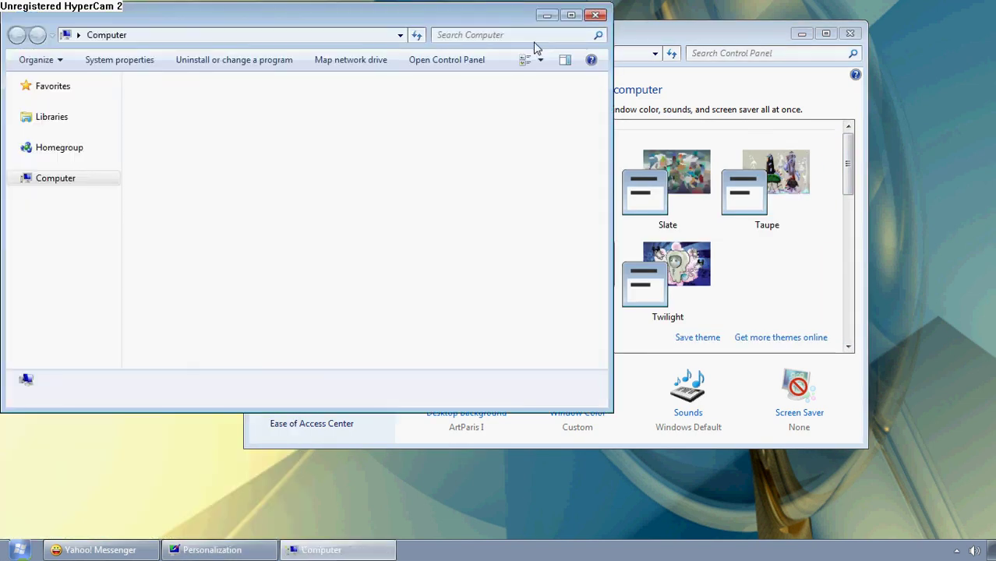
left_click(152, 126)
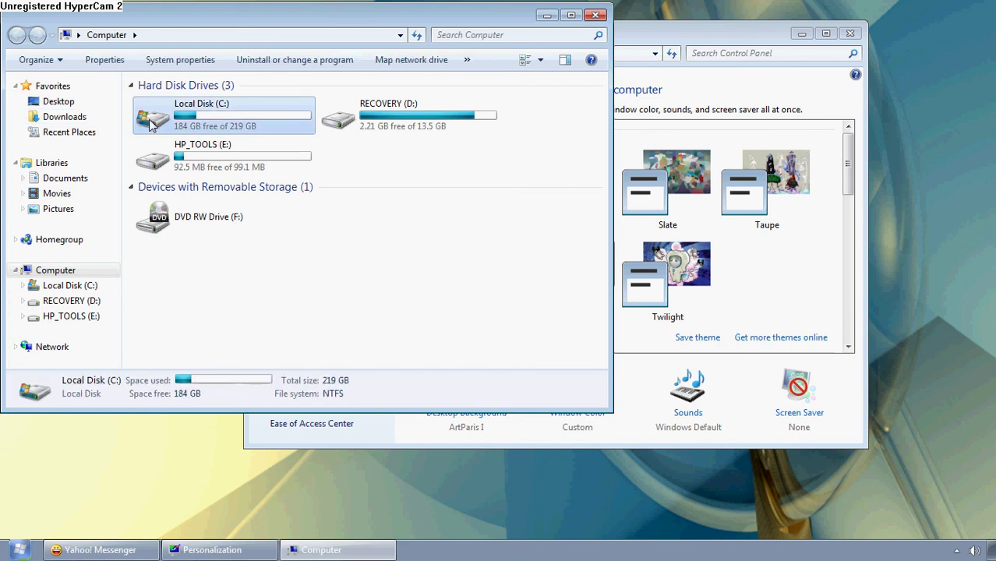
double_click(152, 120)
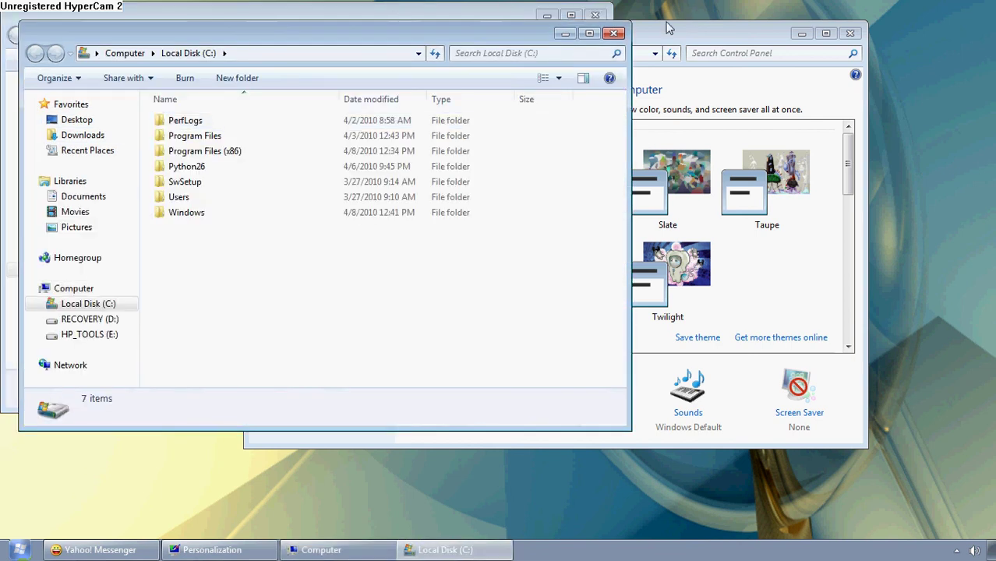
left_click(616, 34)
left_click(619, 39)
left_click(595, 15)
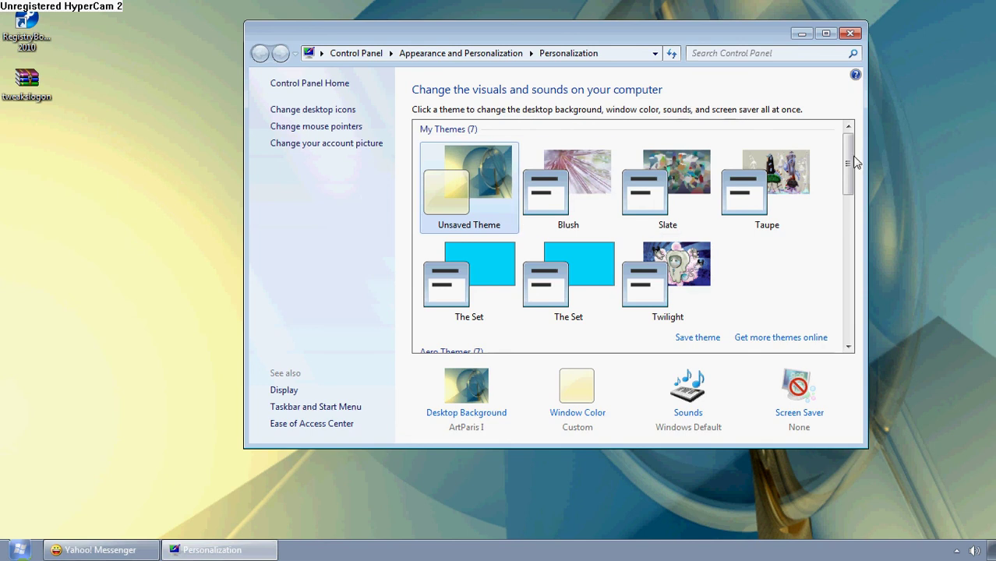
Apply the Themed Backgrounds theme from the installed themes and close the Personalization window.
left_click_drag(854, 160, 842, 281)
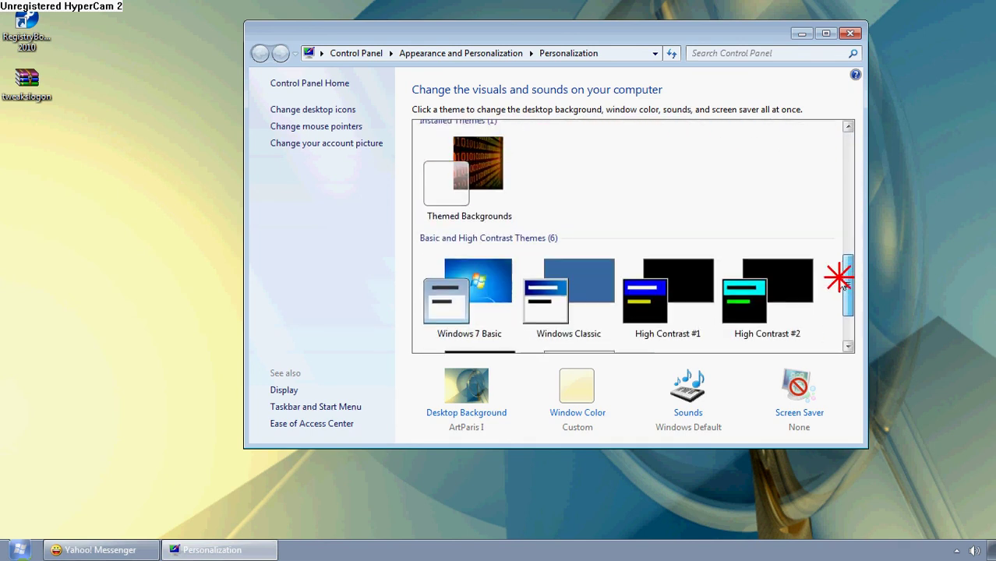
left_click(465, 178)
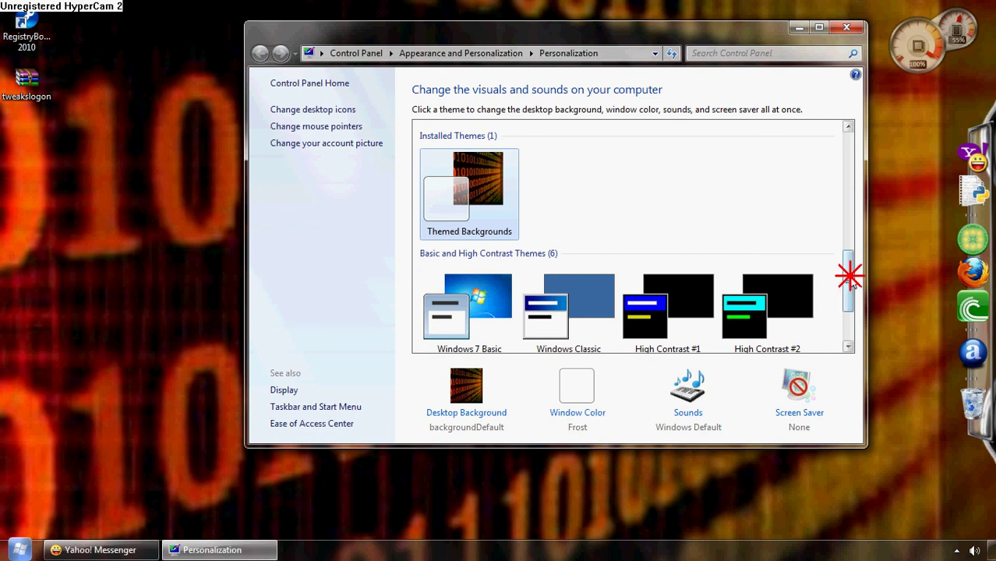
left_click_drag(845, 272, 847, 247)
left_click(847, 28)
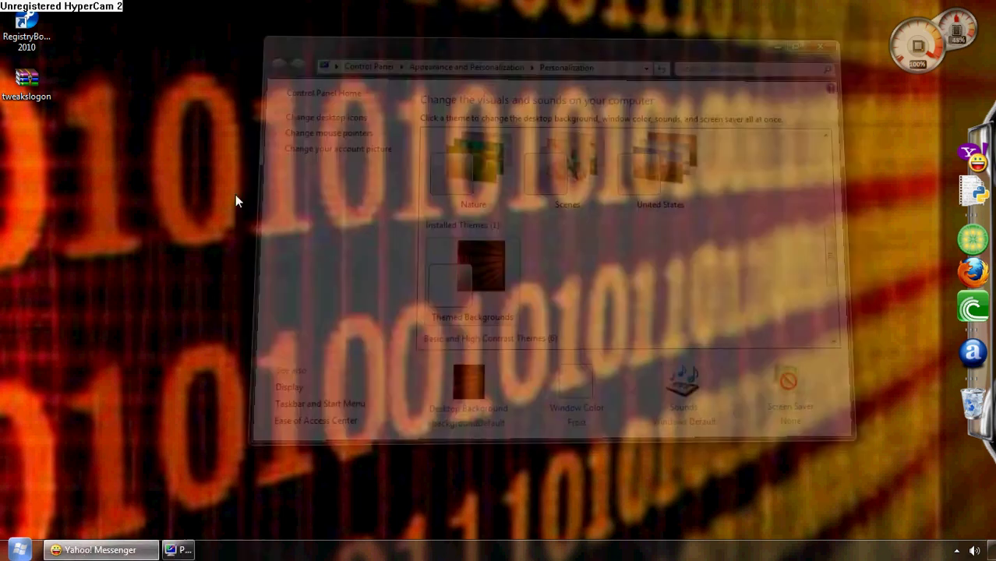
Check the Start menu, the dock and the desktop gadgets under the applied theme.
key("super")
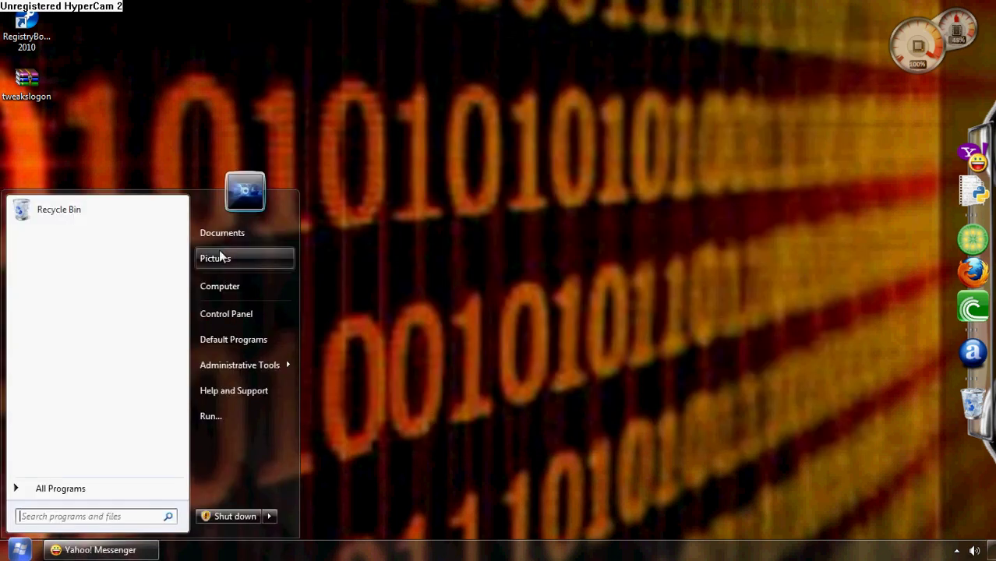
left_click(182, 121)
left_click_drag(714, 438, 194, 10)
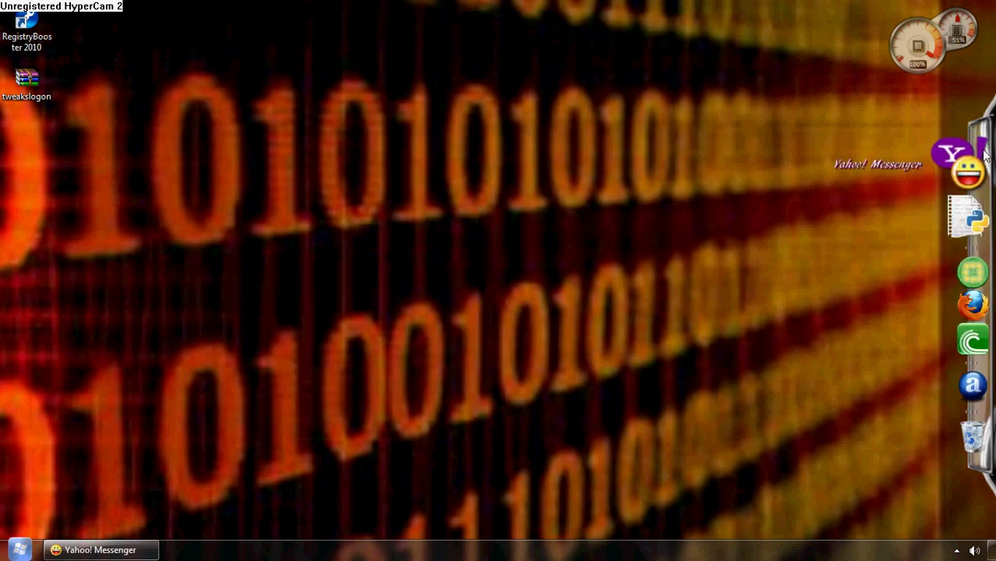
mouse_move(922, 51)
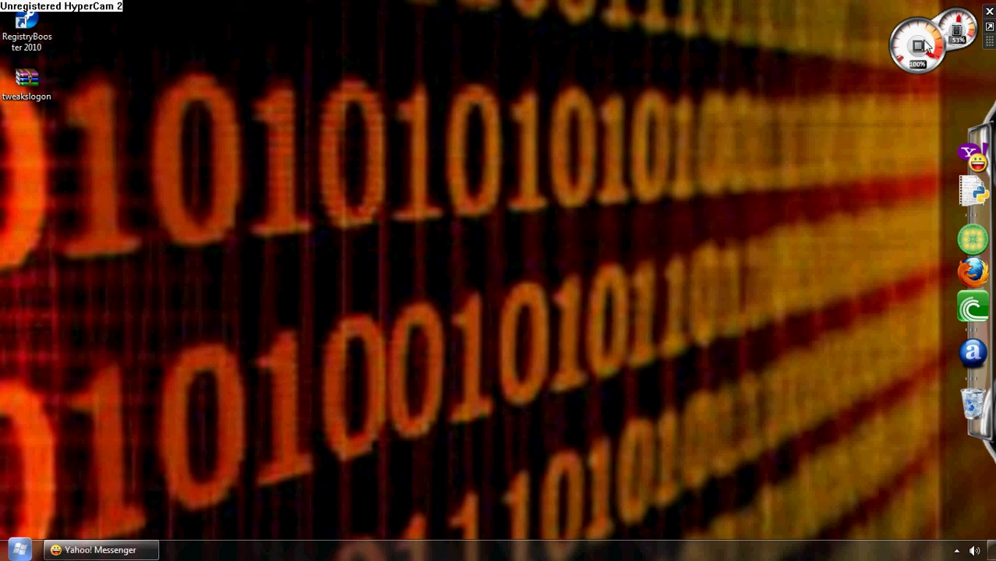
left_click_drag(693, 294, 639, 343)
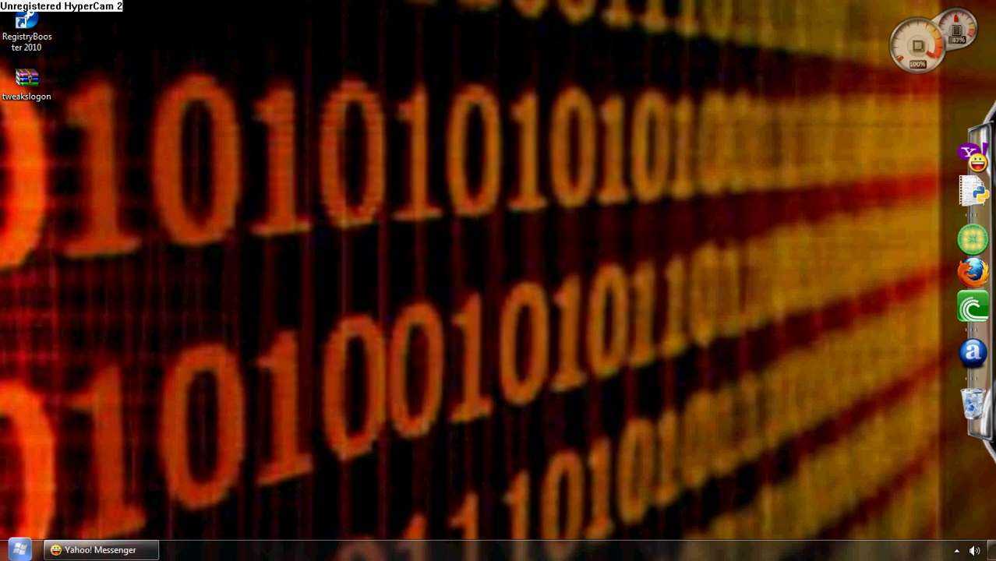
left_click(101, 551)
left_click(27, 27)
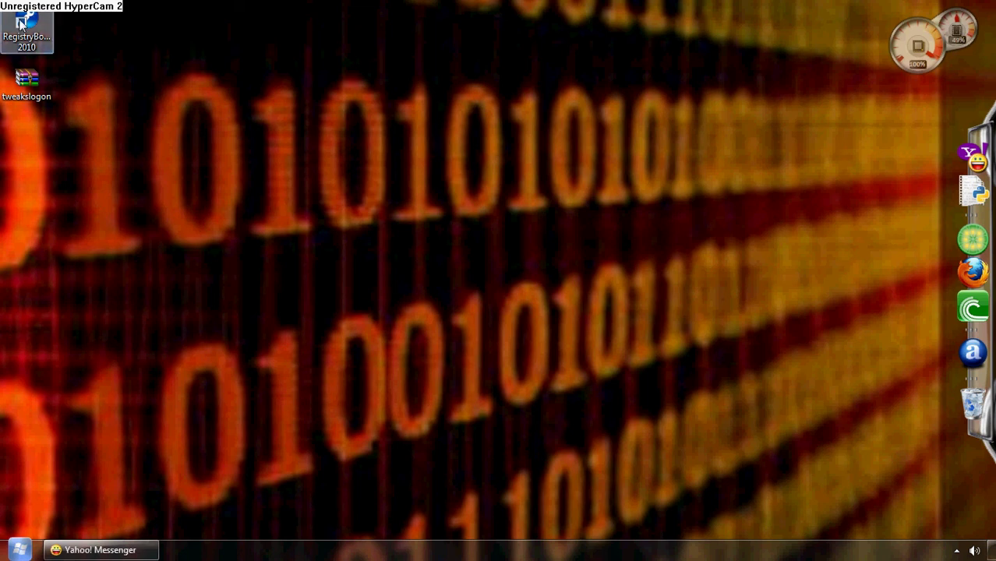
Review the Start Menu and Toolbars settings in Taskbar and Start Menu Properties, and close the dialog.
right_click(207, 550)
left_click(231, 521)
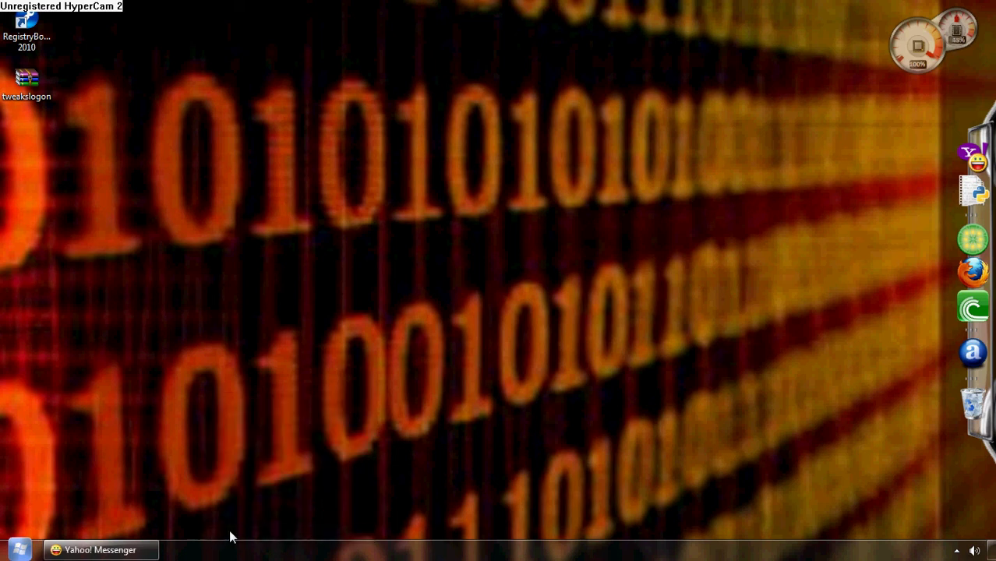
left_click(78, 236)
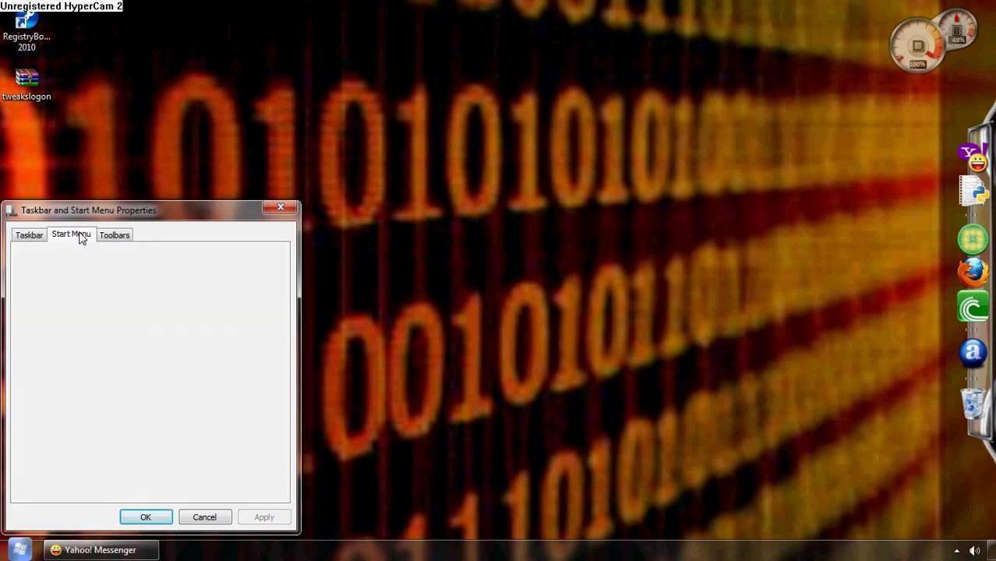
left_click(115, 235)
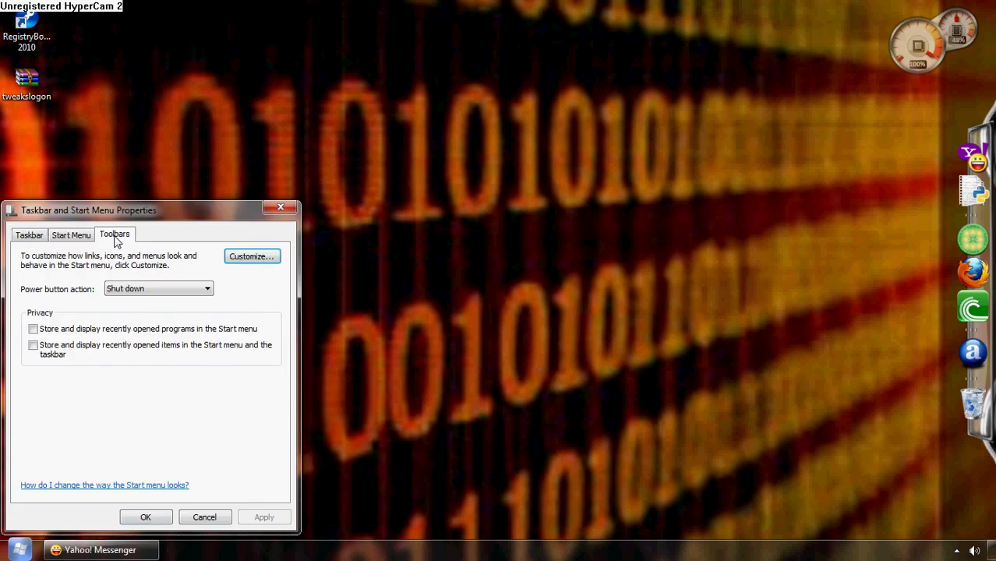
left_click(150, 517)
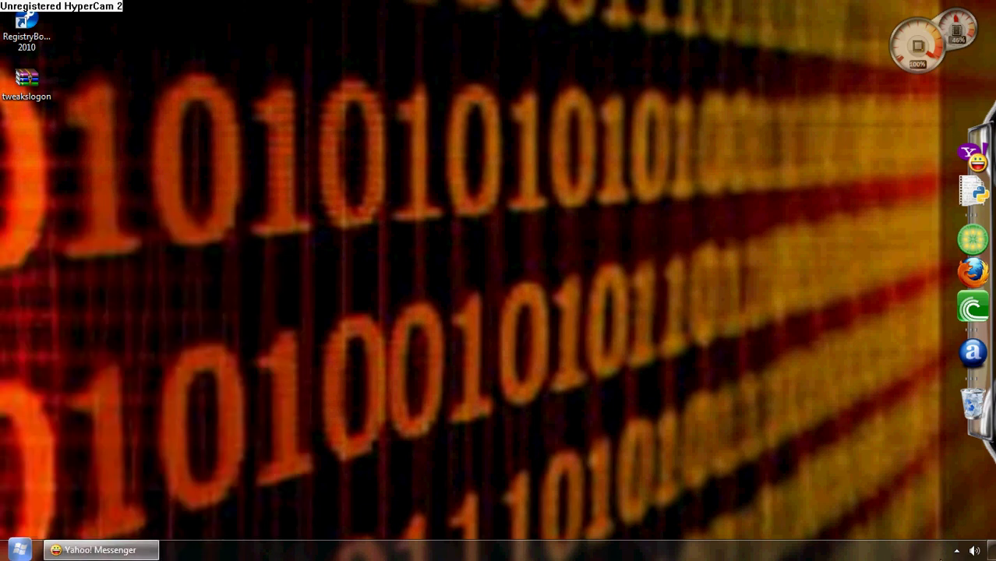
Show the hidden notification-area icons and dismiss them again.
left_click(957, 550)
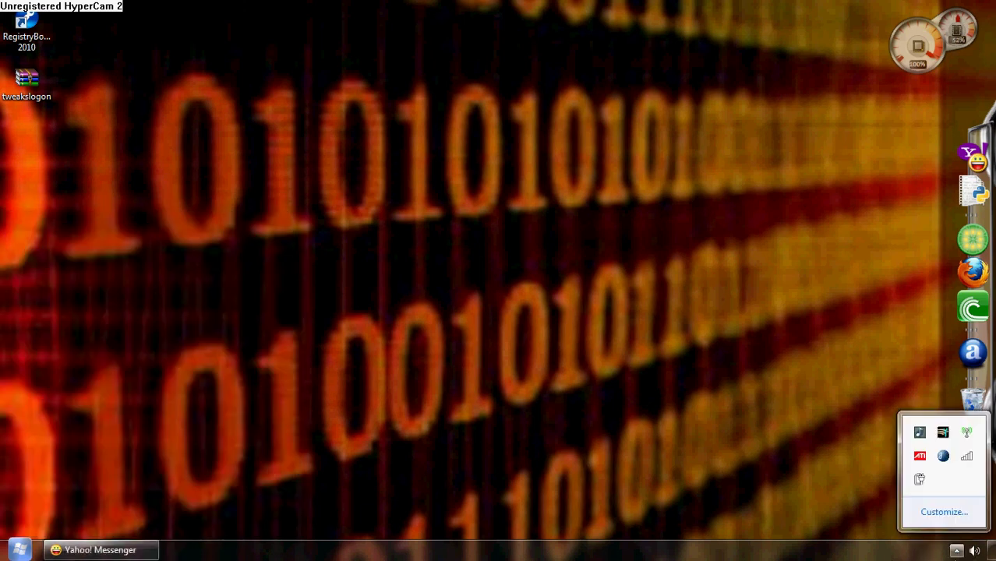
left_click(830, 497)
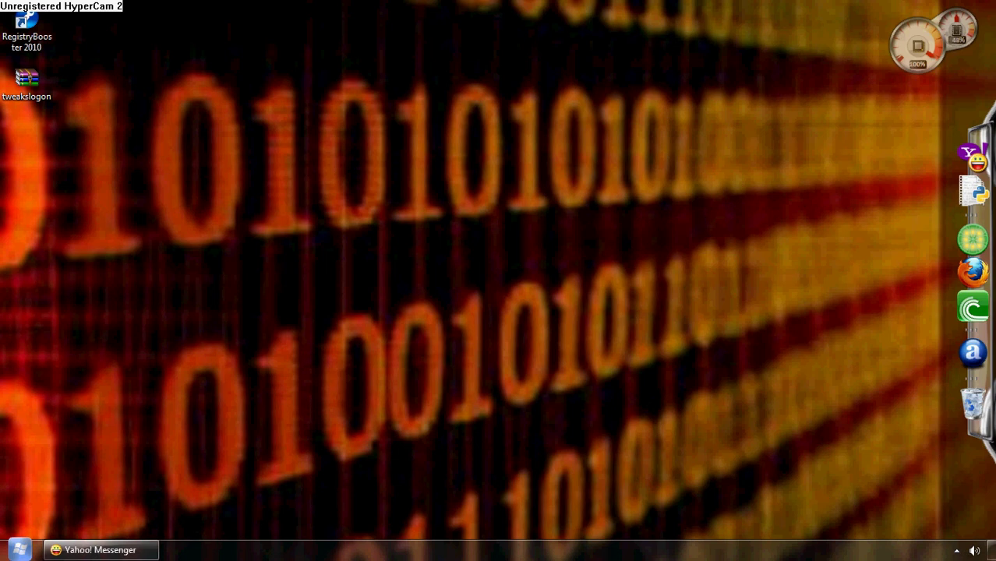
left_click(135, 556)
left_click(135, 556)
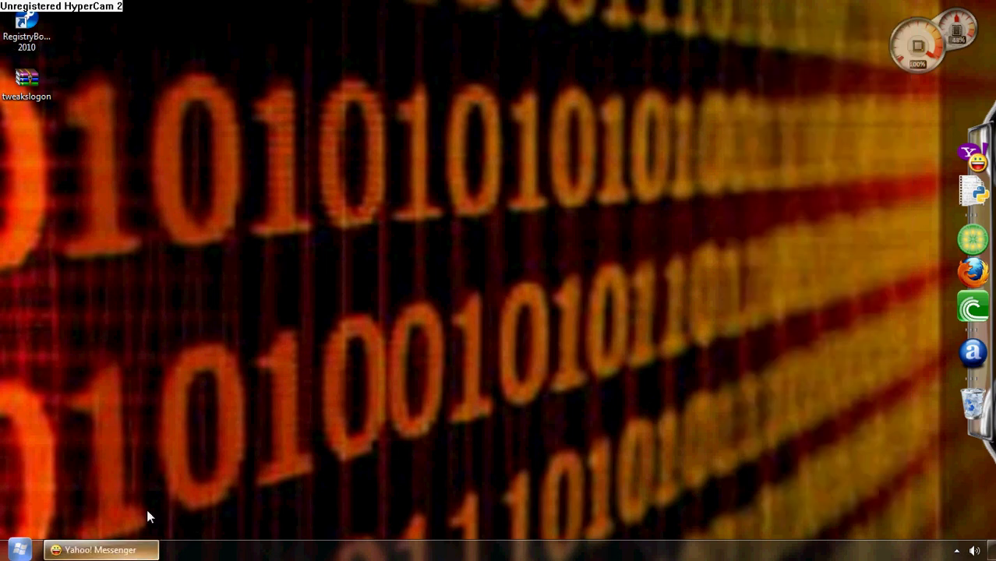
left_click_drag(218, 3, 238, 78)
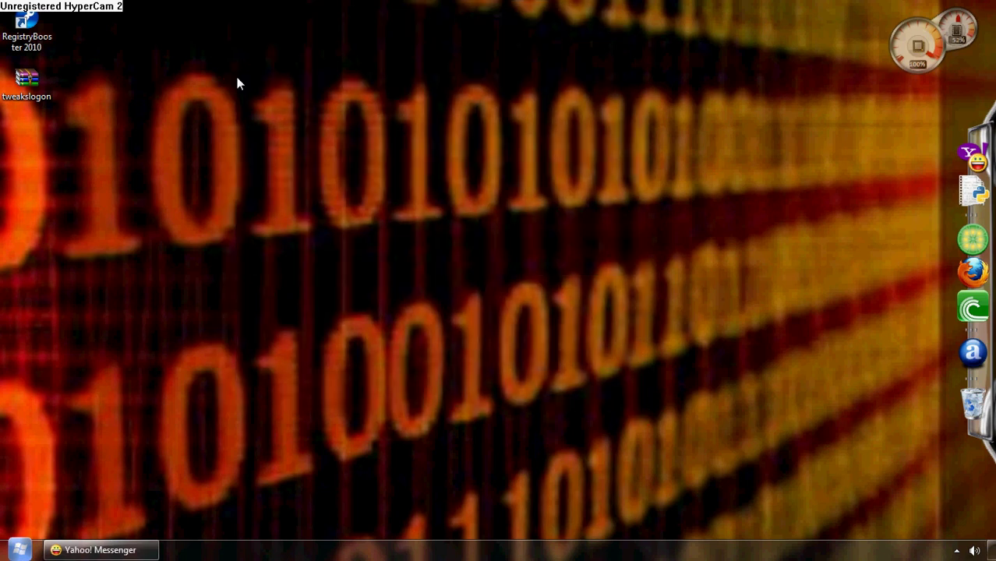